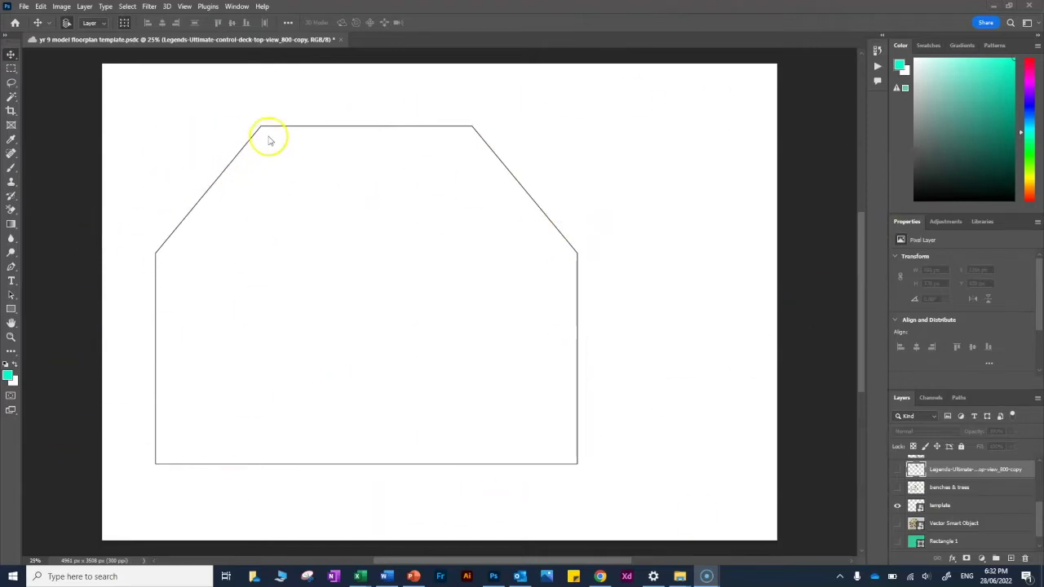
# Hide the outline template layer and toggle the hand-drawn floor plan, leaving it hidden.
pyautogui.click(897, 505)
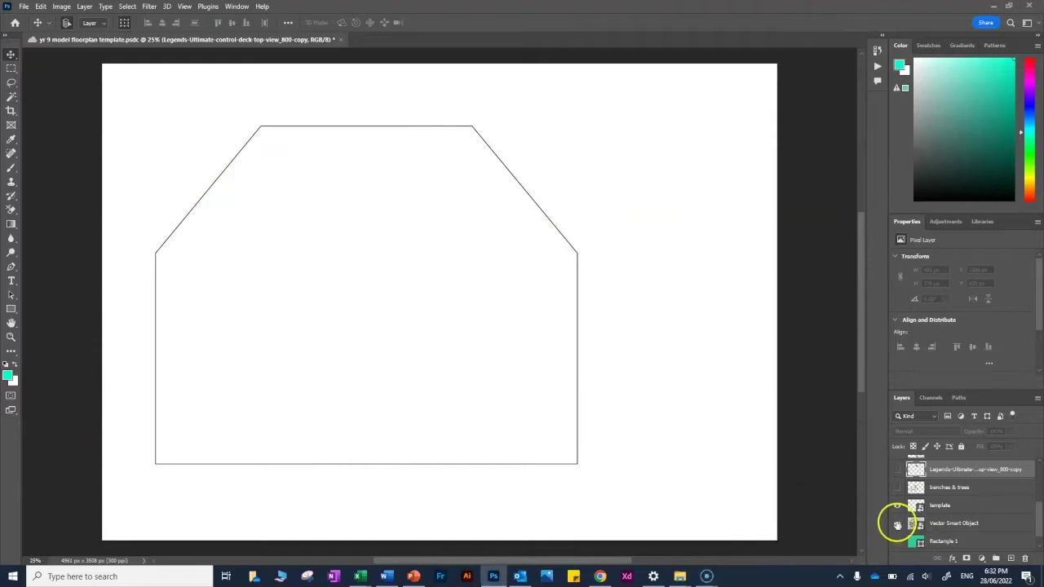
pyautogui.click(897, 524)
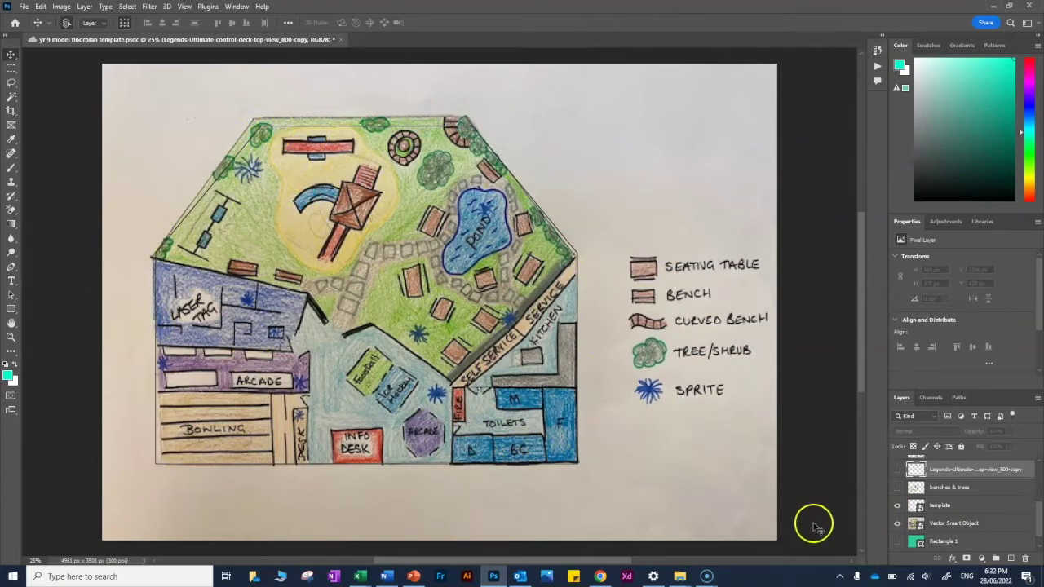
pyautogui.click(897, 524)
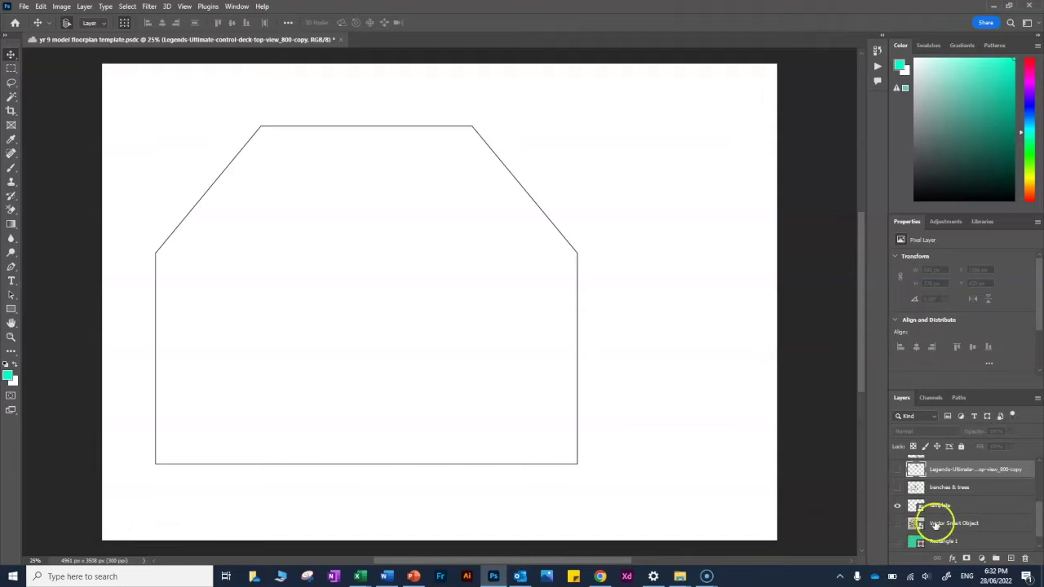
pyautogui.click(897, 525)
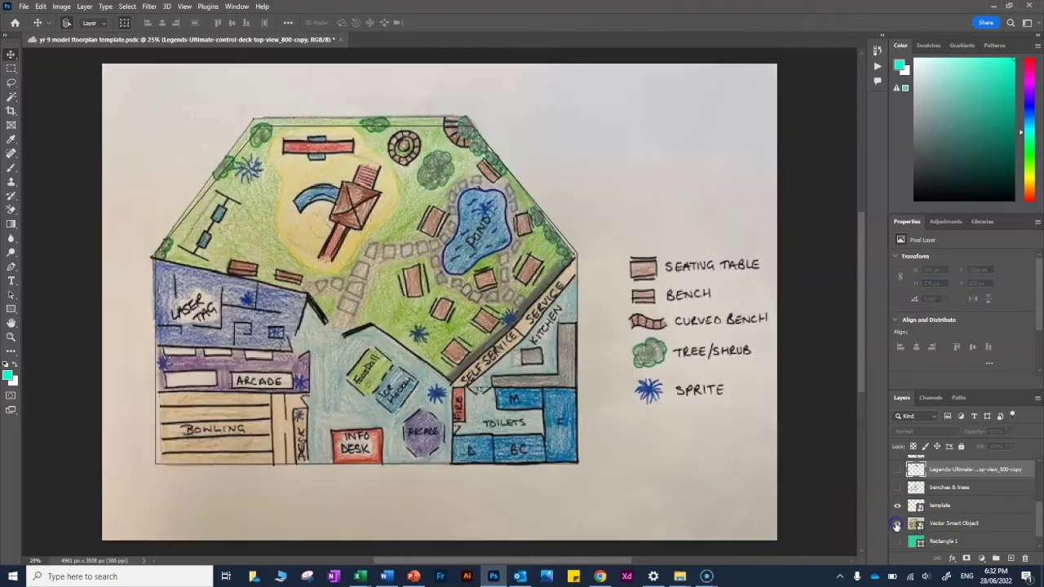
pyautogui.click(897, 525)
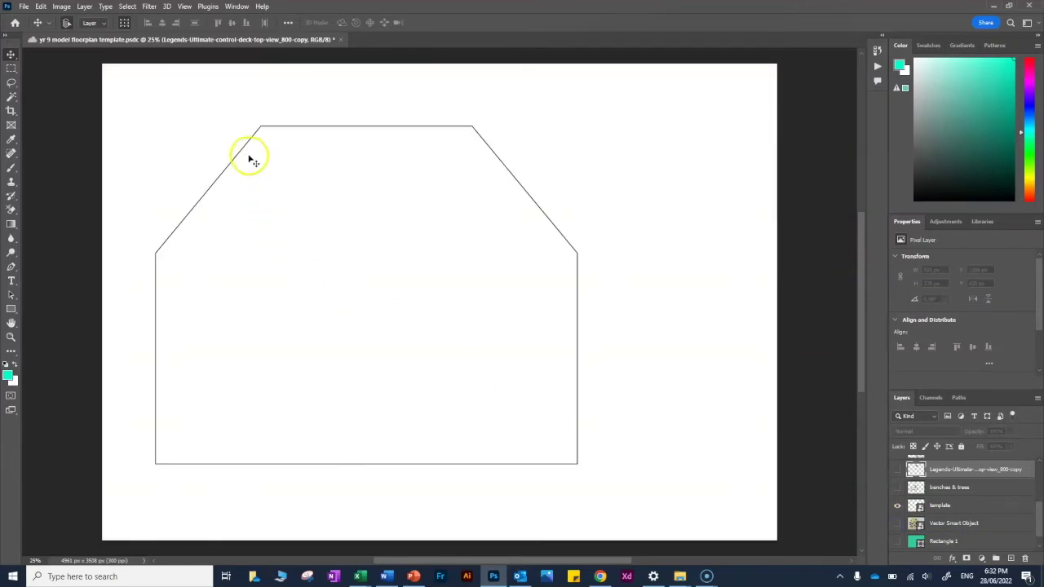
pyautogui.click(145, 136)
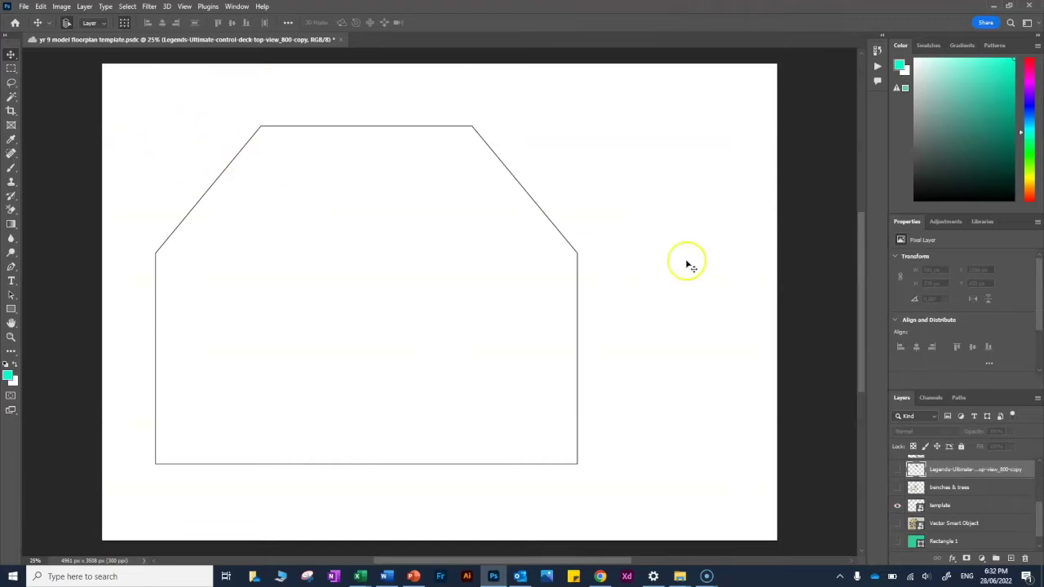
# Browse the list of panels and workspaces, then dismiss it and deselect the layer.
pyautogui.click(236, 7)
pyautogui.click(277, 42)
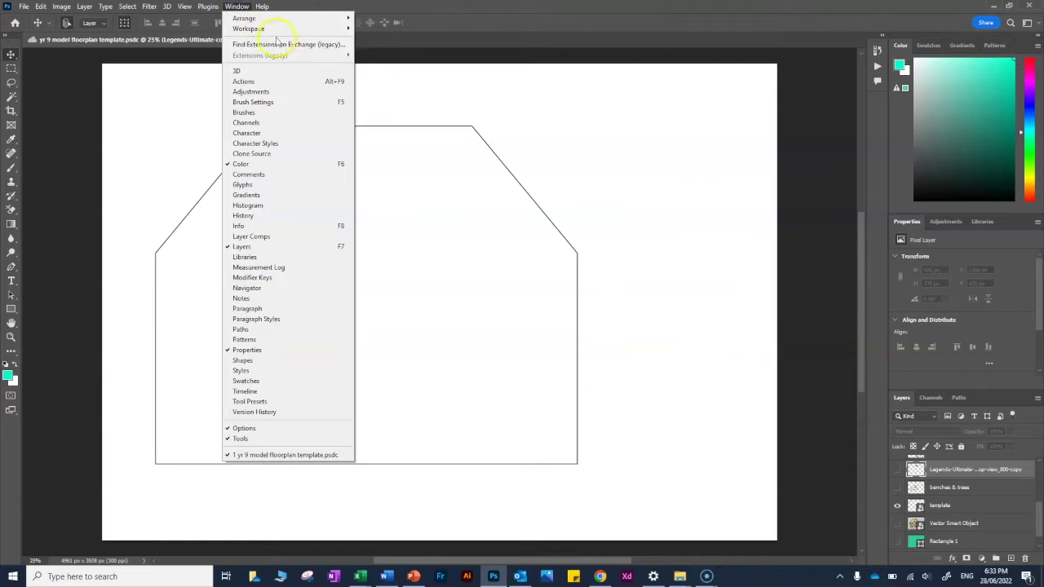
pyautogui.moveTo(254, 33)
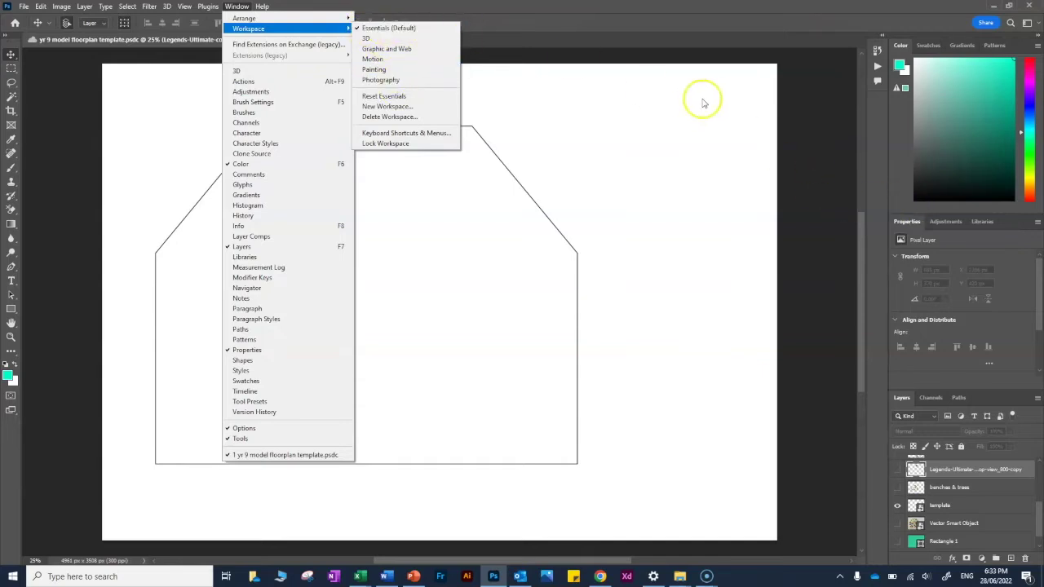
pyautogui.click(866, 128)
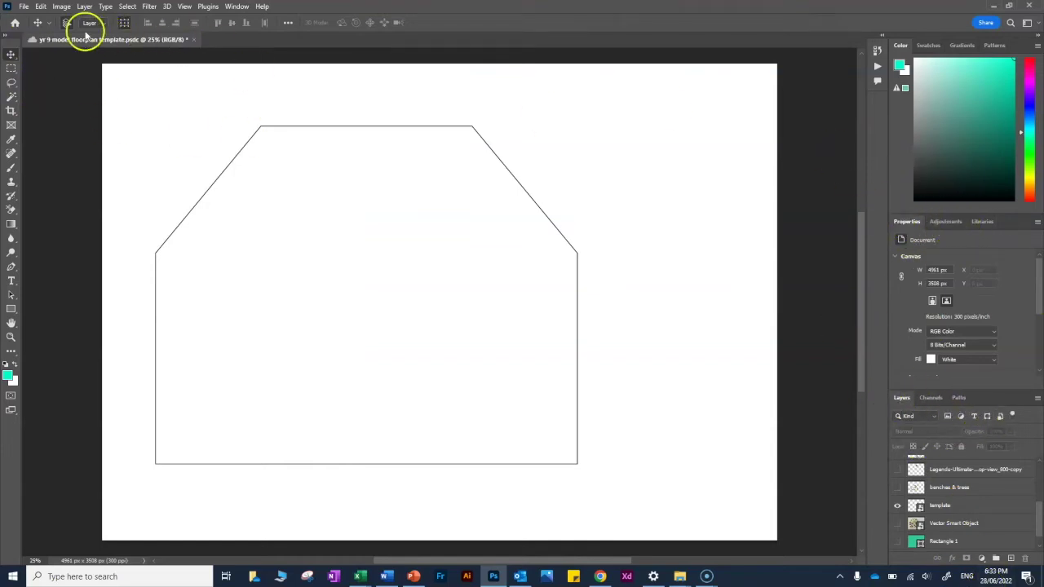
# Show the benches & trees symbols, hide the hand-drawn floor plan, and select the symbols.
pyautogui.click(67, 97)
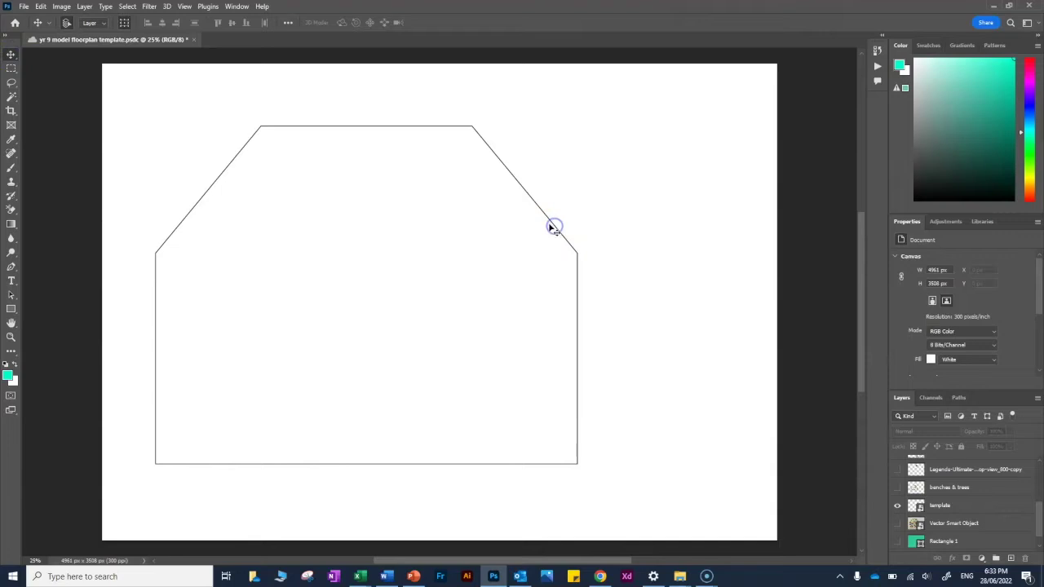
pyautogui.click(896, 523)
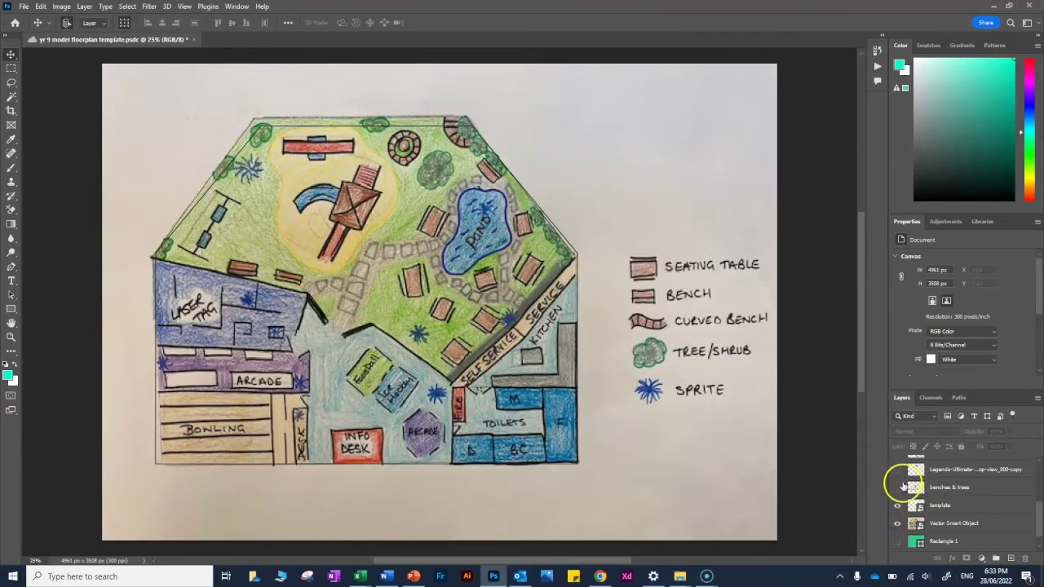
pyautogui.click(897, 487)
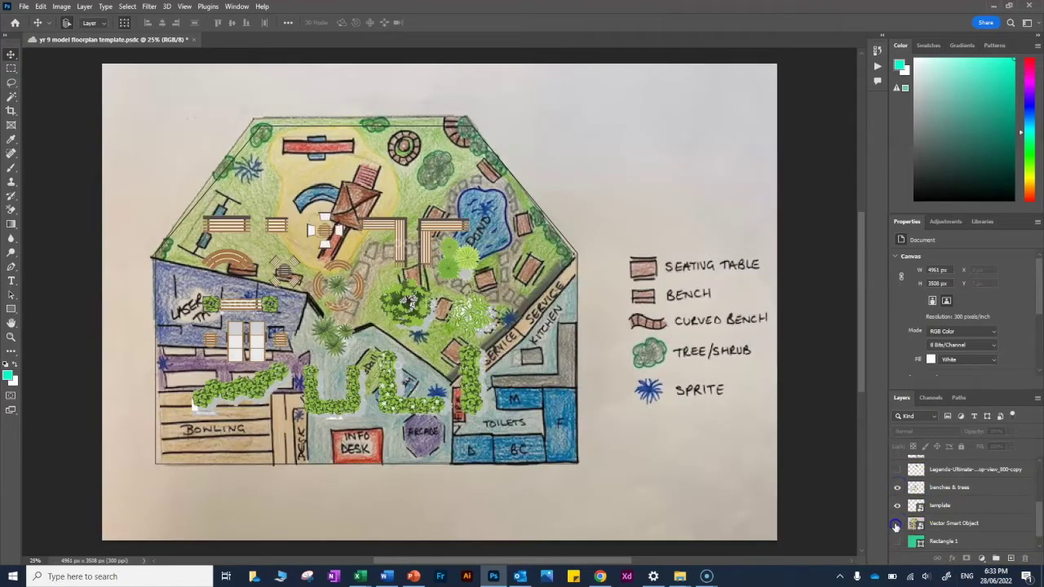
pyautogui.click(897, 524)
pyautogui.click(424, 265)
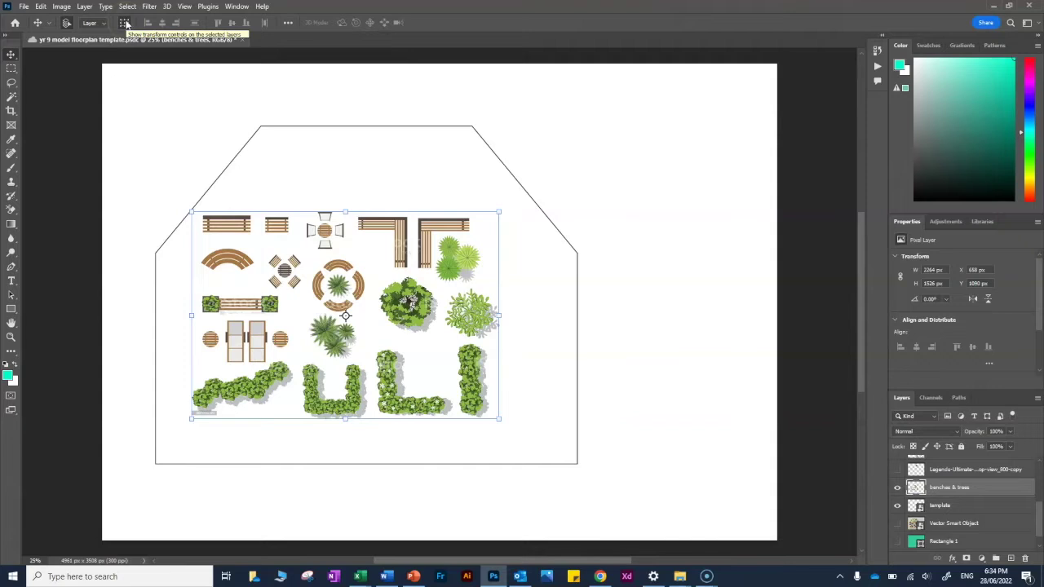
pyautogui.click(124, 23)
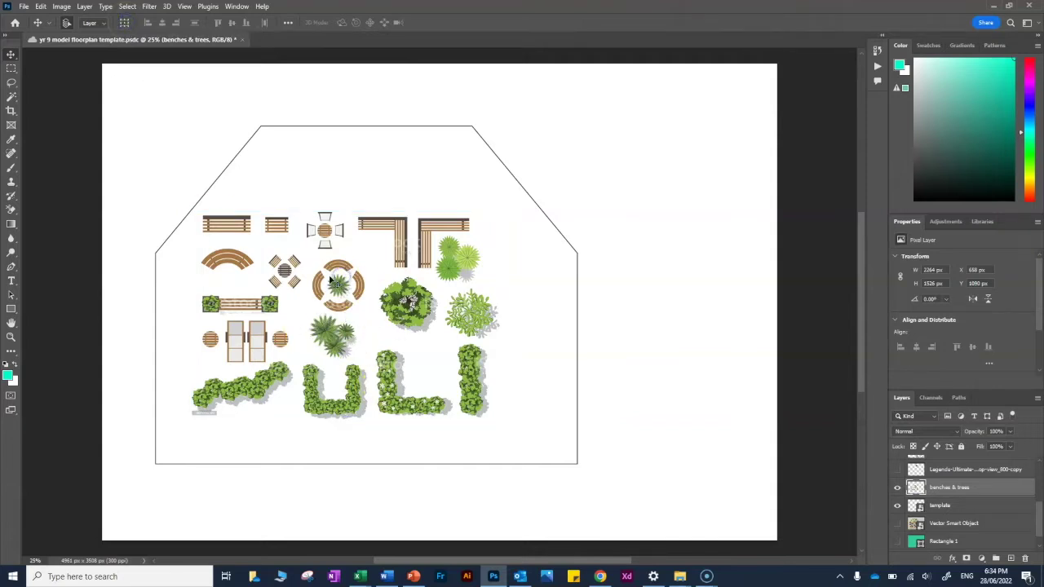
pyautogui.keyDown('shift'); pyautogui.click(549, 342); pyautogui.keyUp('shift')
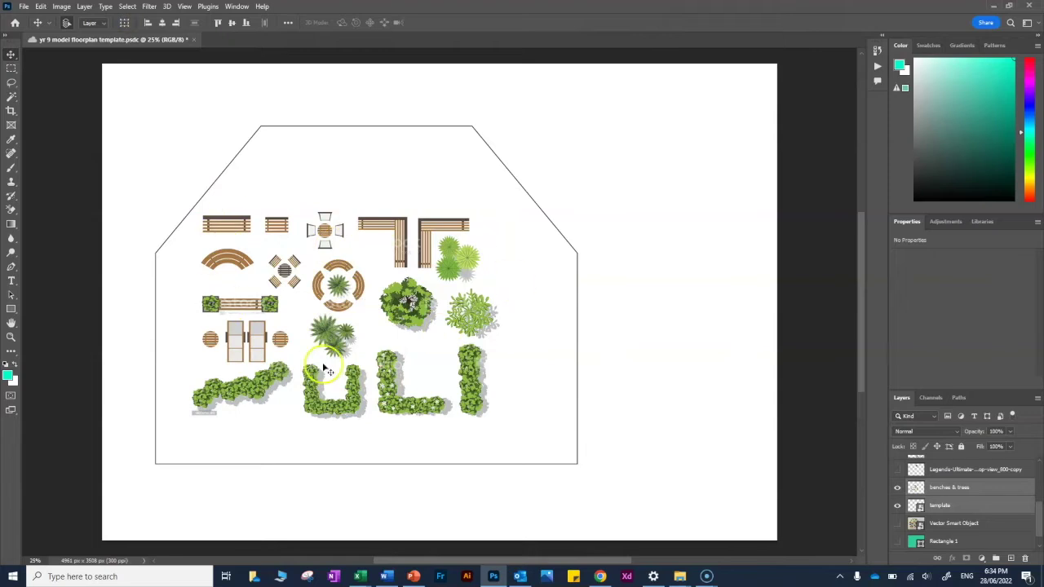
pyautogui.click(124, 23)
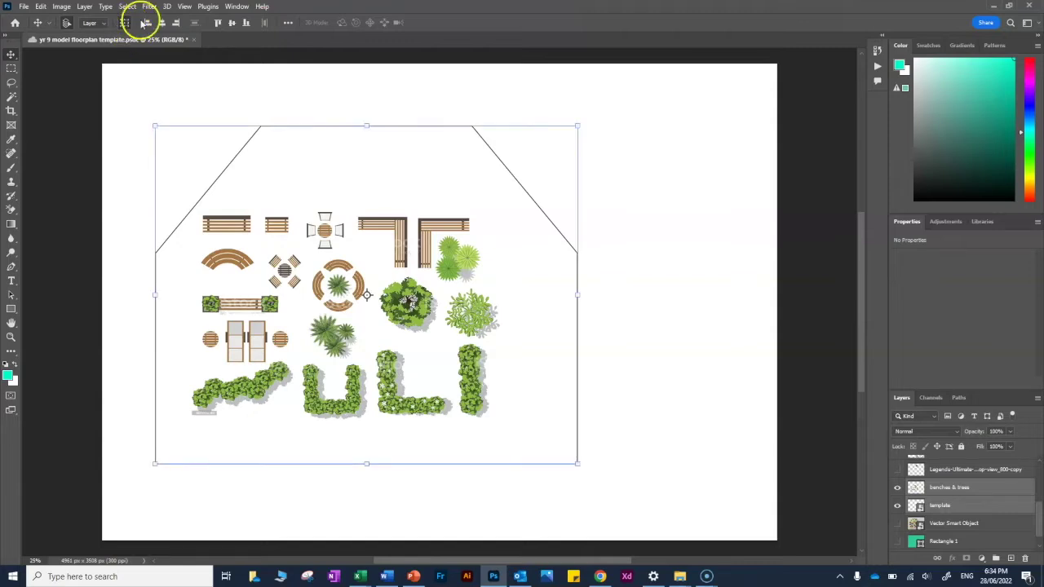
pyautogui.moveTo(155, 127); pyautogui.dragTo(189, 144)
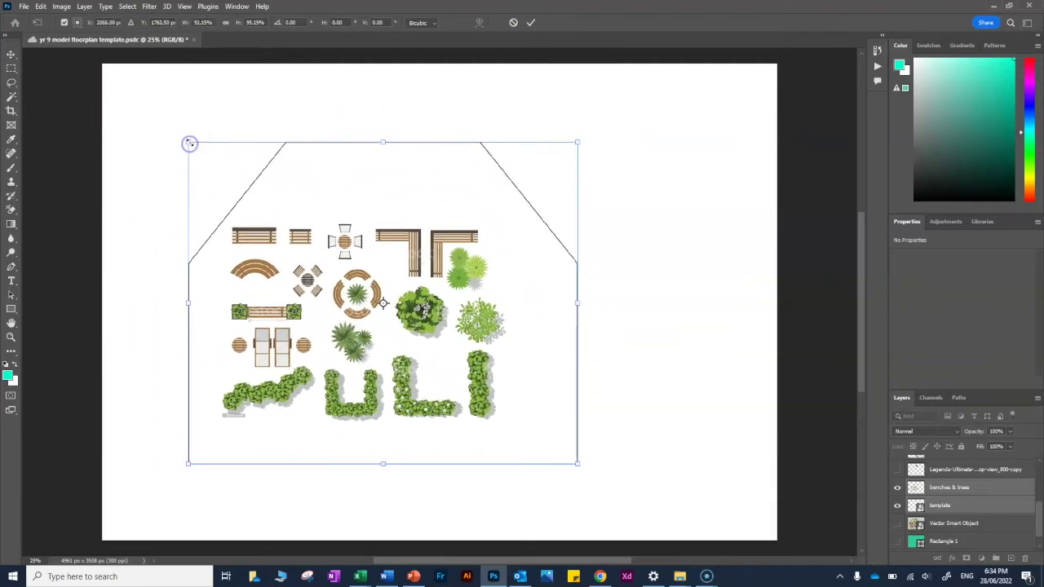
pyautogui.hotkey('ctrl', 'z')
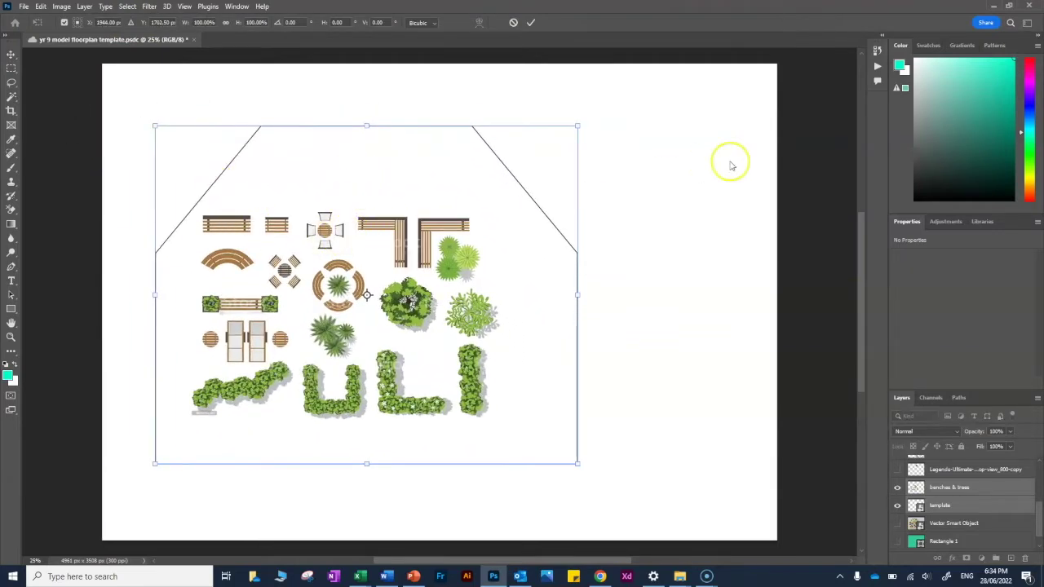
pyautogui.press('Return')
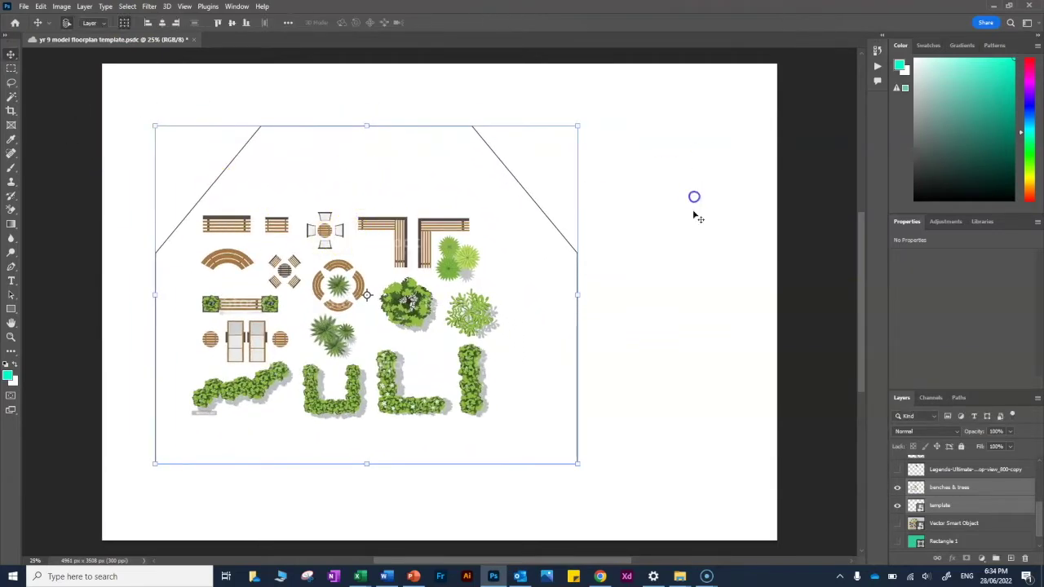
pyautogui.click(973, 471)
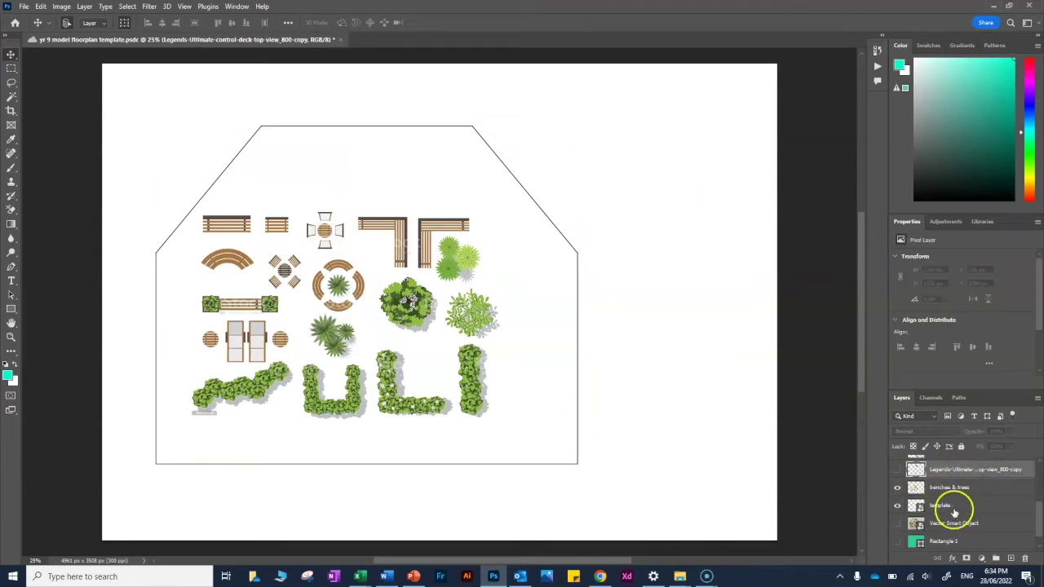
# Drag the benches & trees symbols right to centre them in the outline.
pyautogui.click(950, 487)
pyautogui.moveTo(463, 325); pyautogui.dragTo(519, 329)
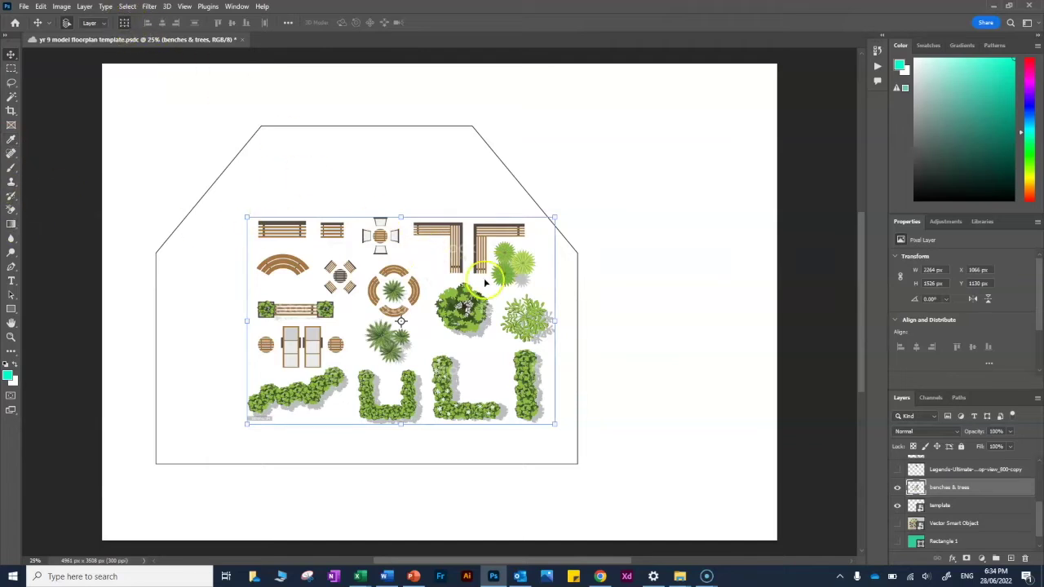
pyautogui.click(12, 281)
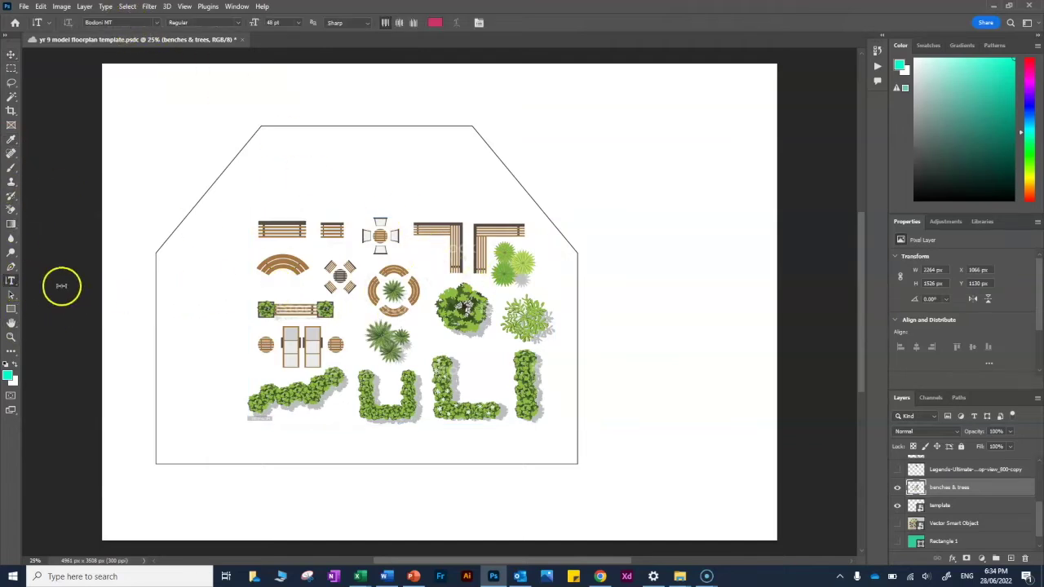
# Add a test paragraph text box, commit it, then delete that placeholder text layer.
pyautogui.moveTo(426, 272); pyautogui.dragTo(440, 355)
pyautogui.moveTo(506, 298); pyautogui.dragTo(571, 380)
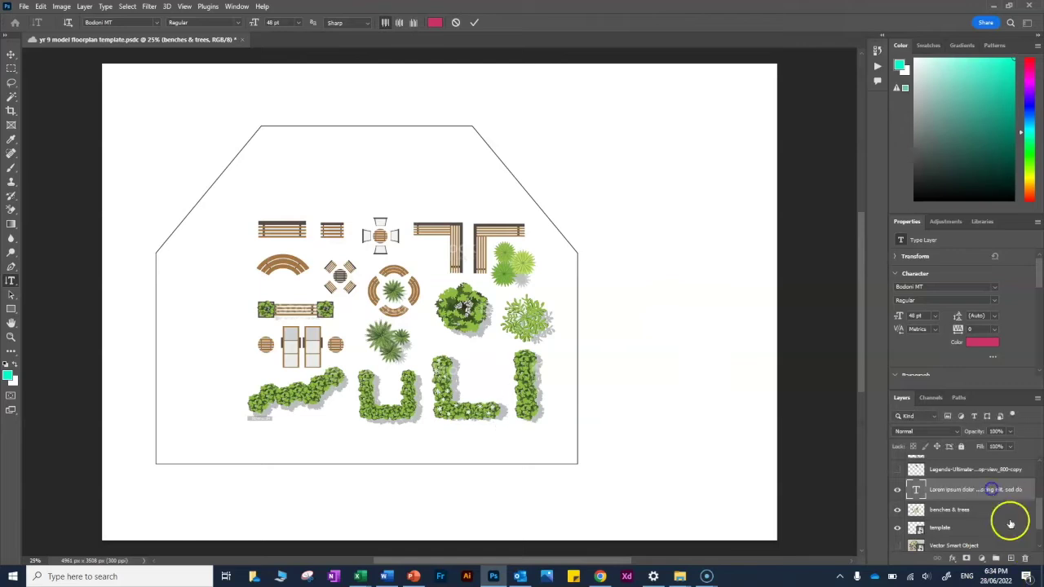
pyautogui.hotkey('ctrl', 'Return')
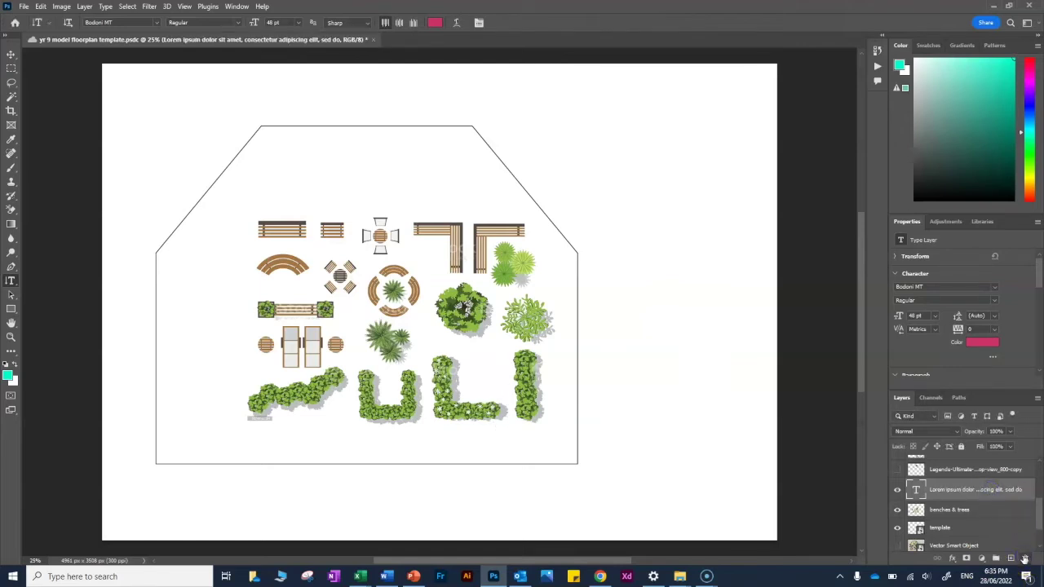
pyautogui.click(1025, 560)
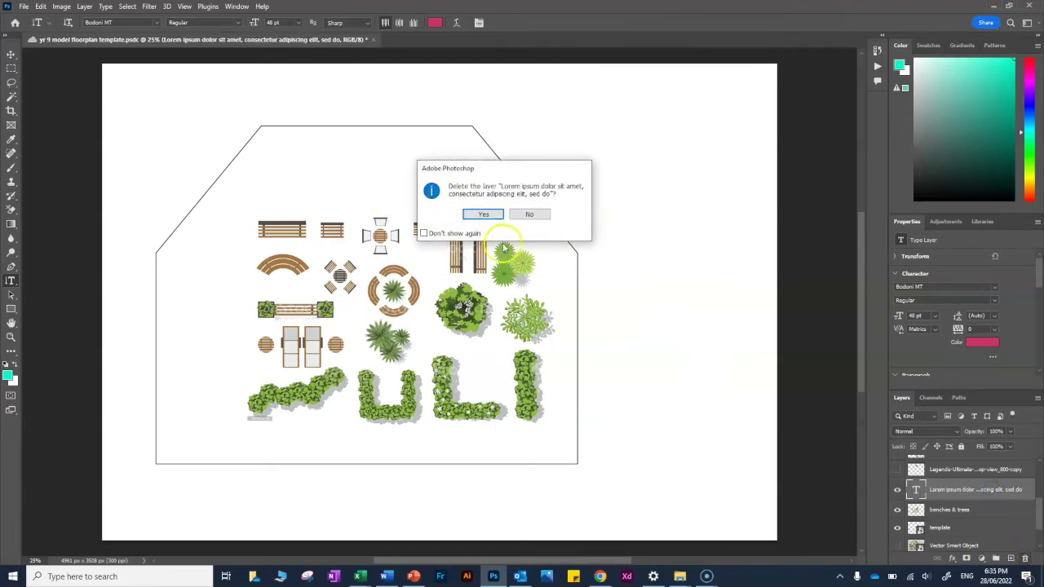
pyautogui.click(484, 216)
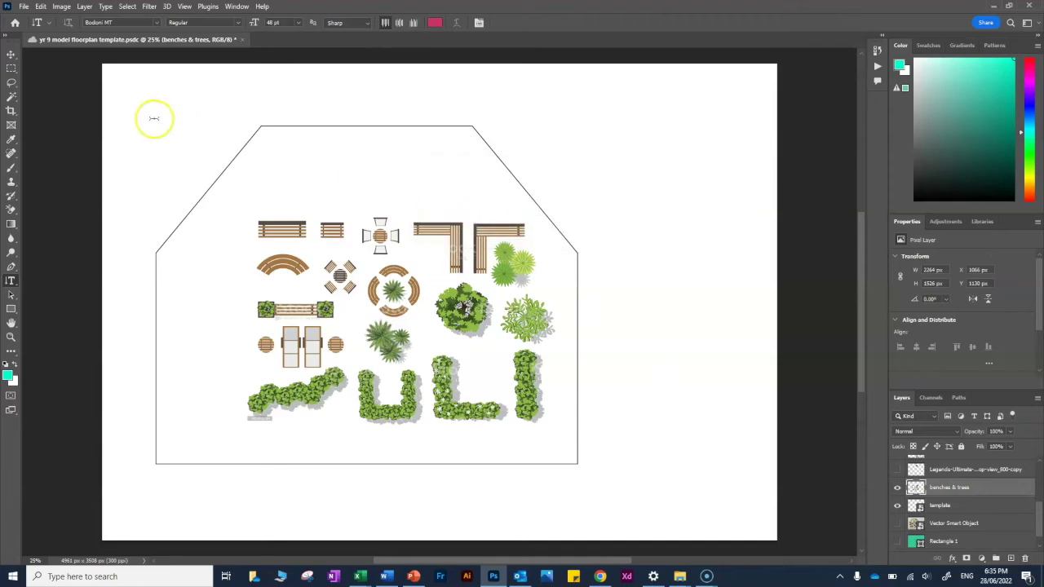
pyautogui.click(12, 55)
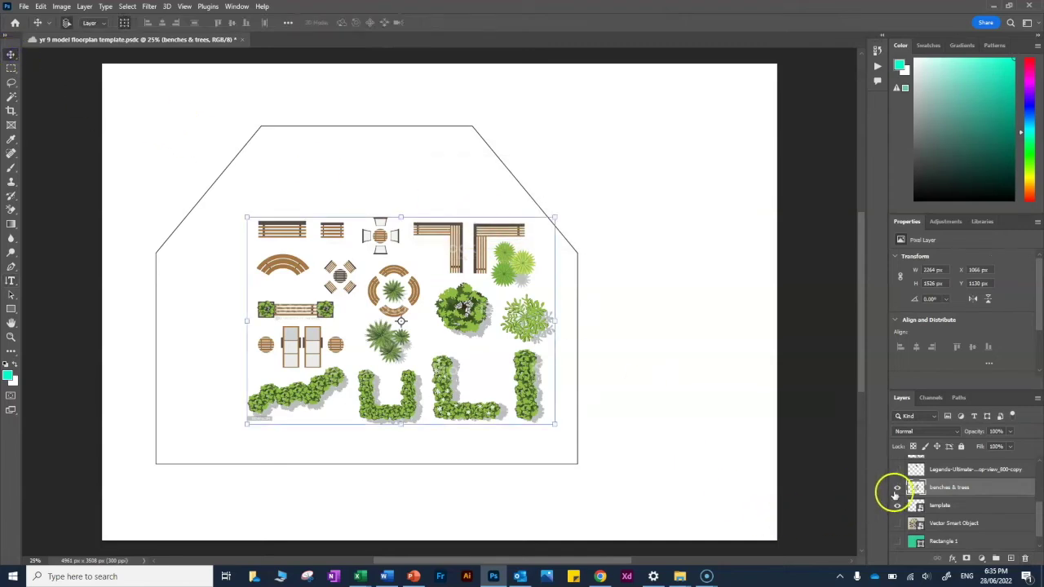
# Hide benches & trees, show the green Rectangle 1 background, then show benches & trees again.
pyautogui.click(897, 489)
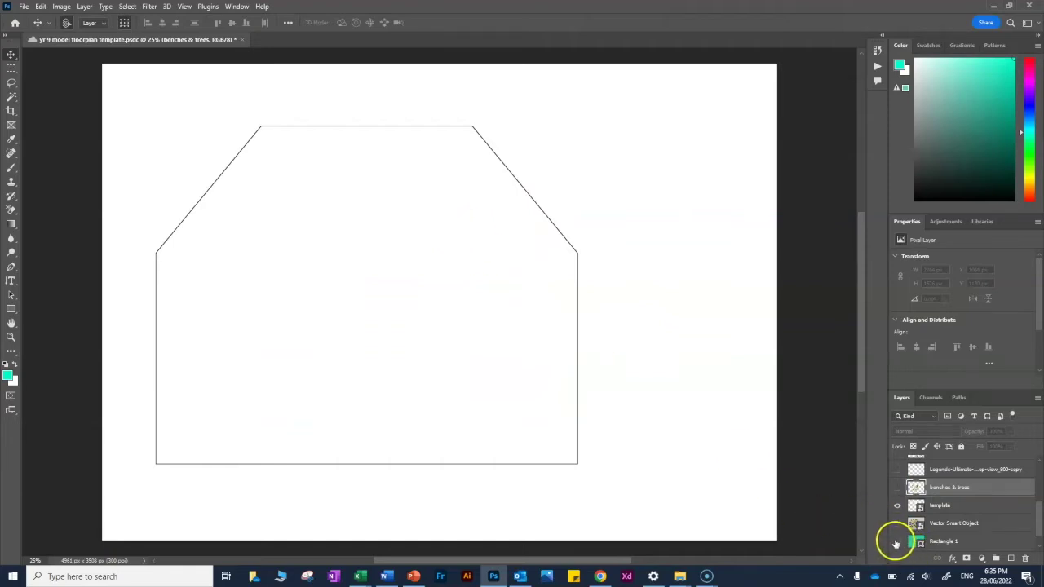
pyautogui.click(897, 542)
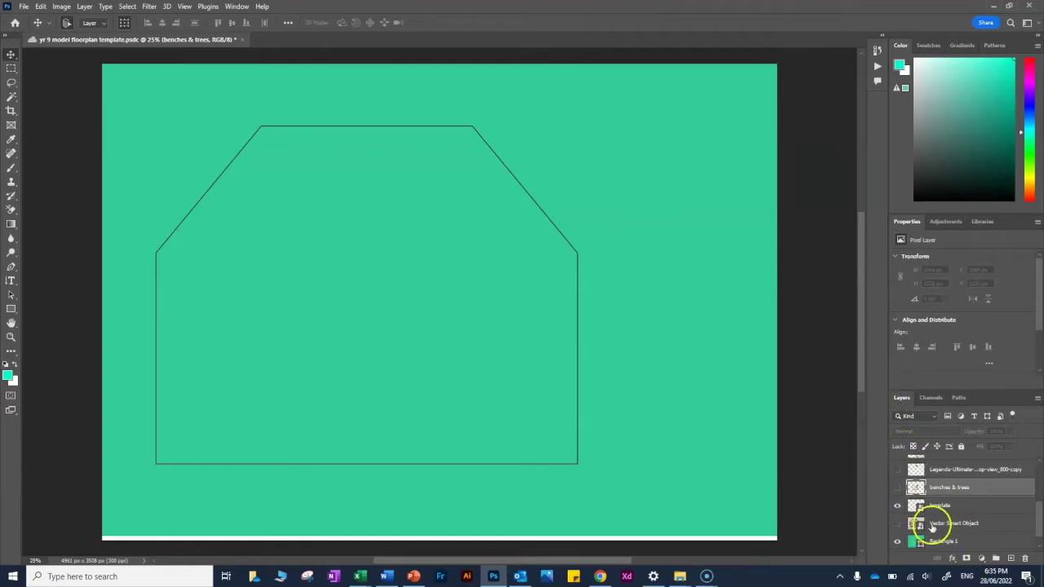
pyautogui.moveTo(896, 522); pyautogui.dragTo(902, 489)
pyautogui.click(897, 489)
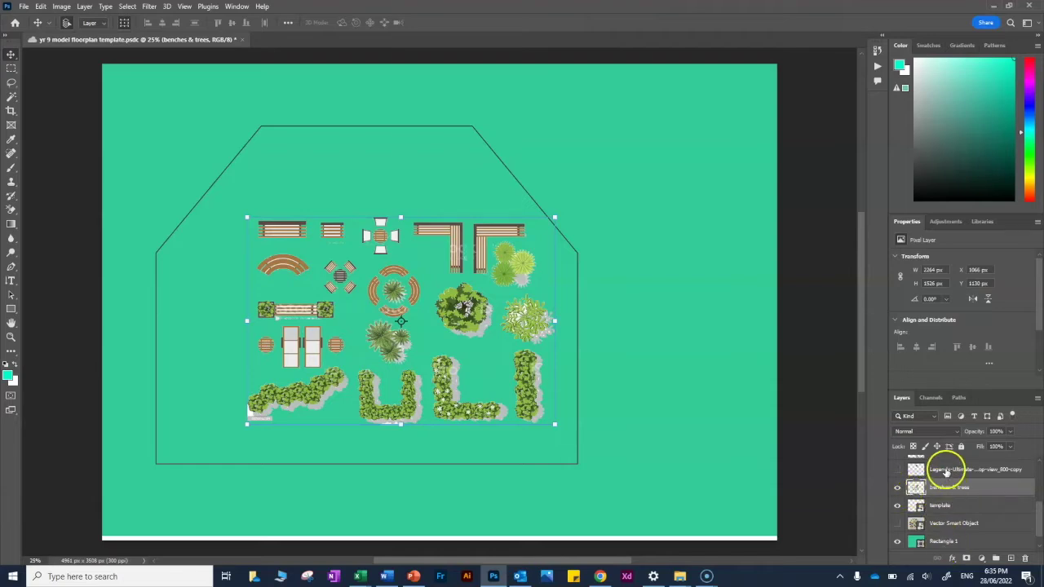
# Move the benches & trees layer lower in the stack and briefly check the hand-drawn floor plan.
pyautogui.moveTo(950, 486); pyautogui.dragTo(979, 483)
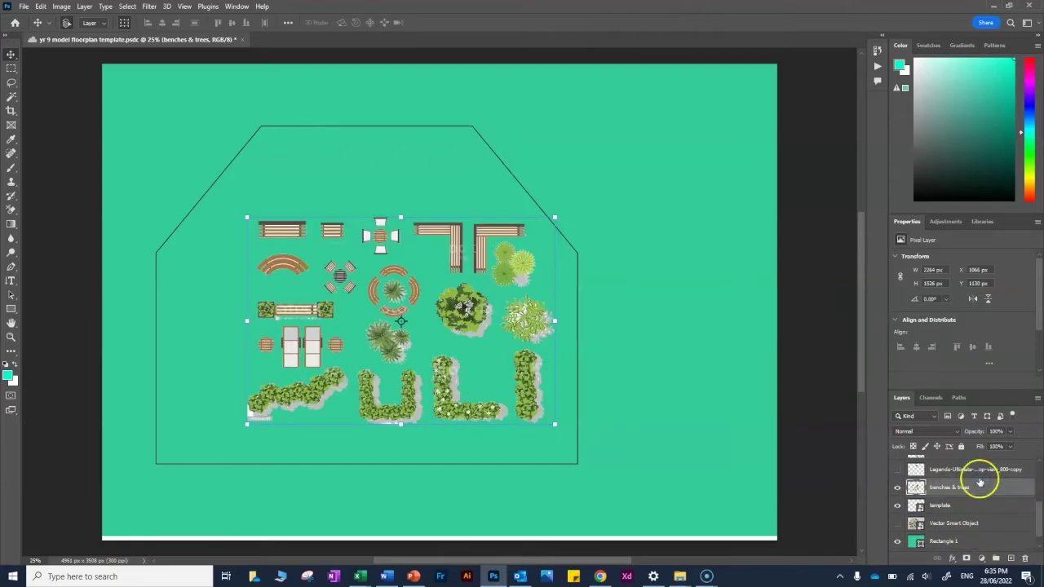
pyautogui.click(897, 524)
pyautogui.click(897, 524)
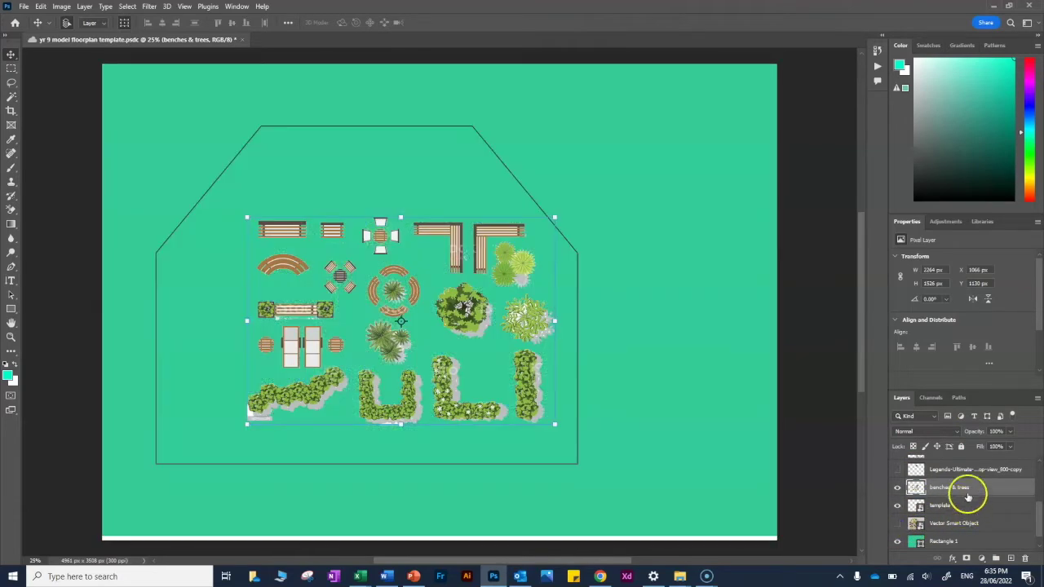
pyautogui.scroll(3, 951, 512)
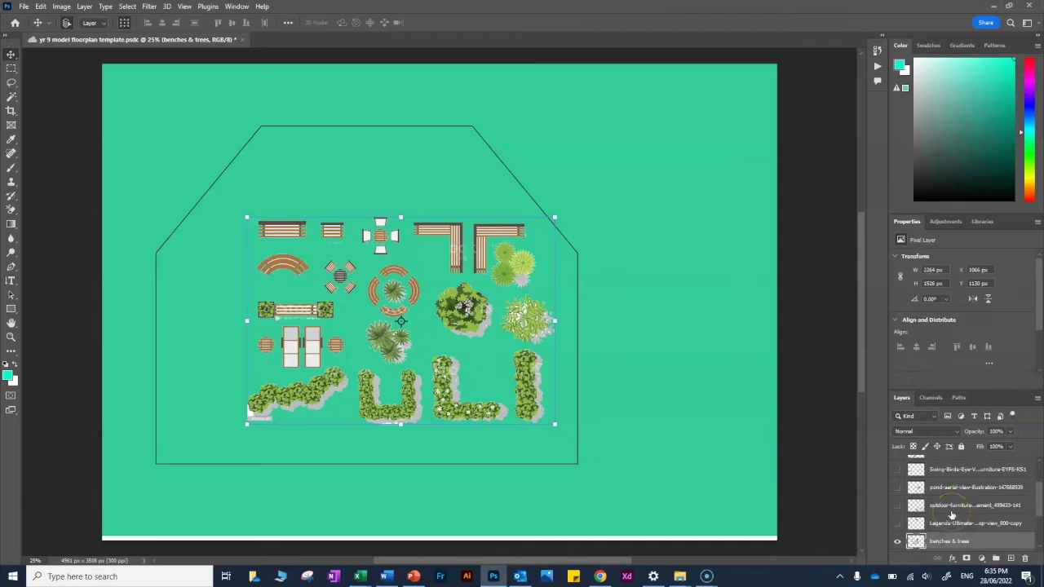
# Rename the pond-aerial-view layer to 'pond' and toggle its visibility, leaving it hidden.
pyautogui.click(911, 487)
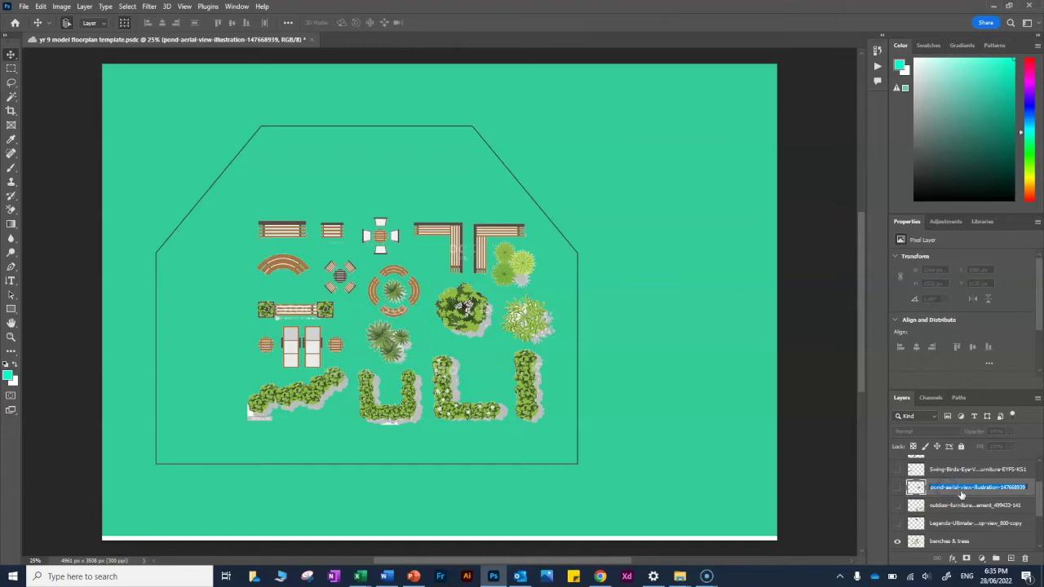
pyautogui.press('Return')
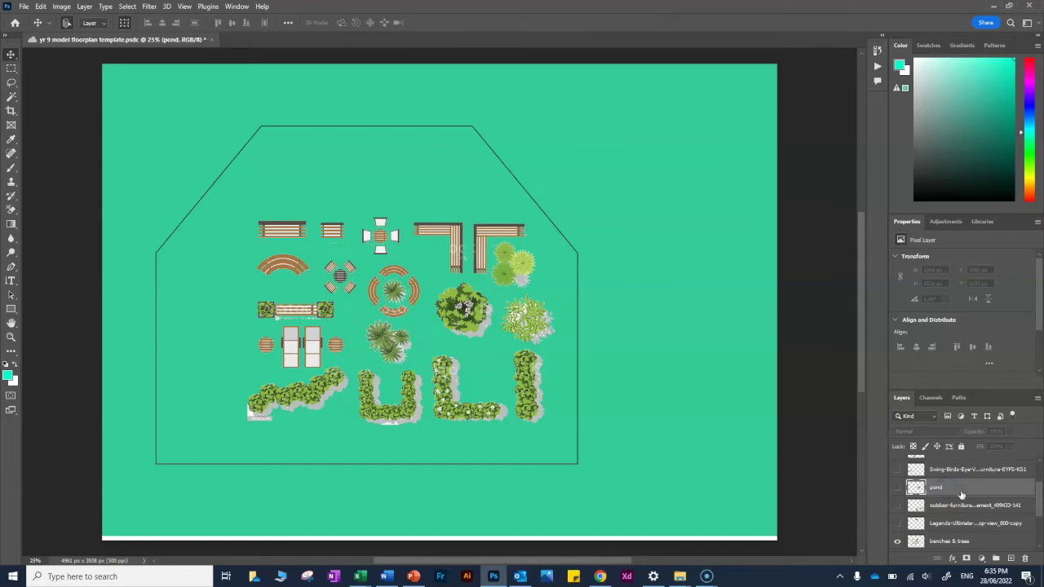
pyautogui.moveTo(960, 494)
pyautogui.mouseDown()
pyautogui.moveTo(927, 454)
pyautogui.moveTo(955, 566)
pyautogui.moveTo(932, 517)
pyautogui.moveTo(957, 510)
pyautogui.mouseUp()
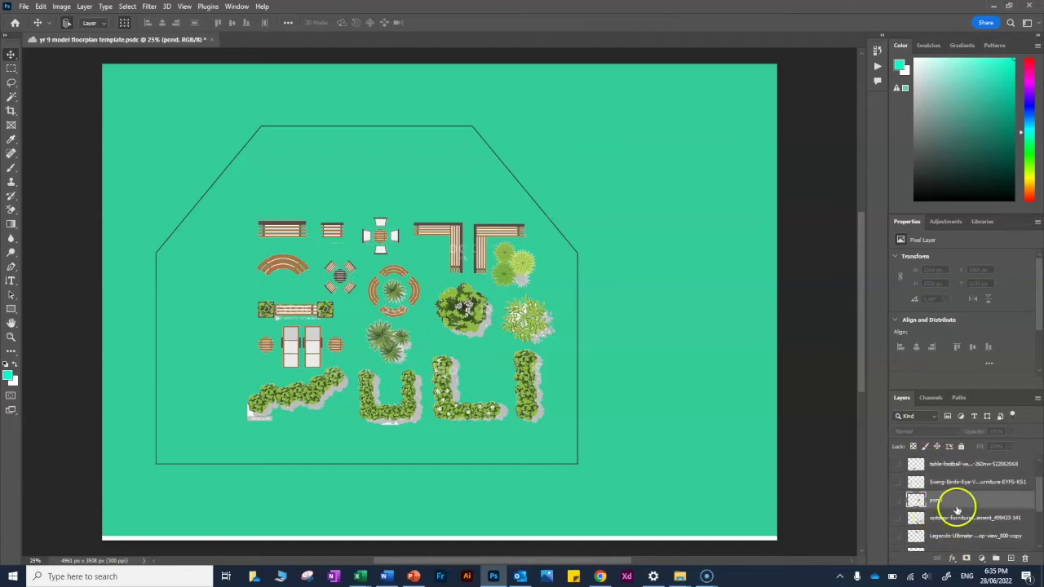
pyautogui.click(896, 499)
pyautogui.click(898, 501)
pyautogui.click(896, 499)
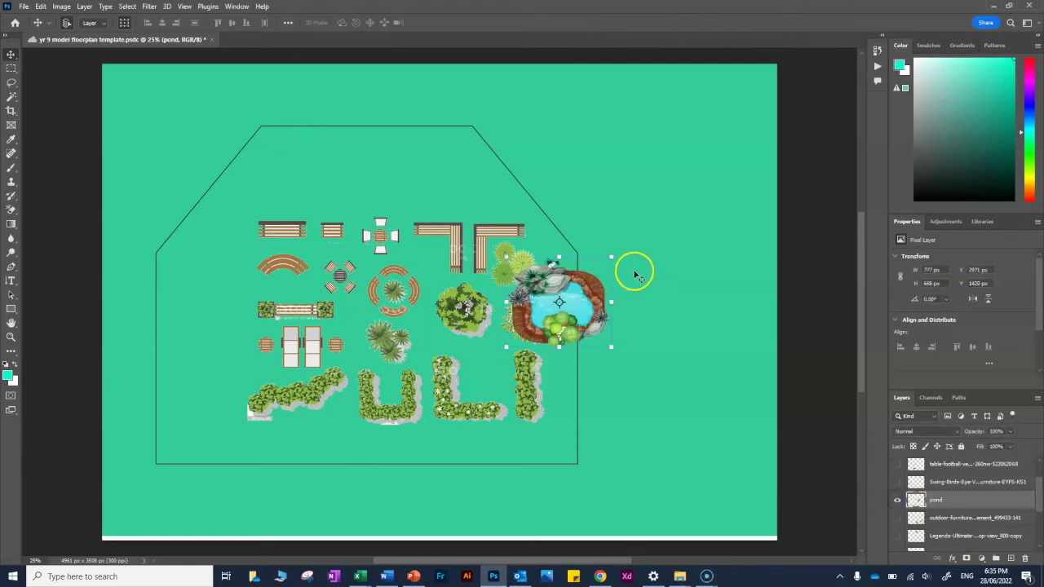
pyautogui.click(896, 501)
pyautogui.scroll(-5, 954, 526)
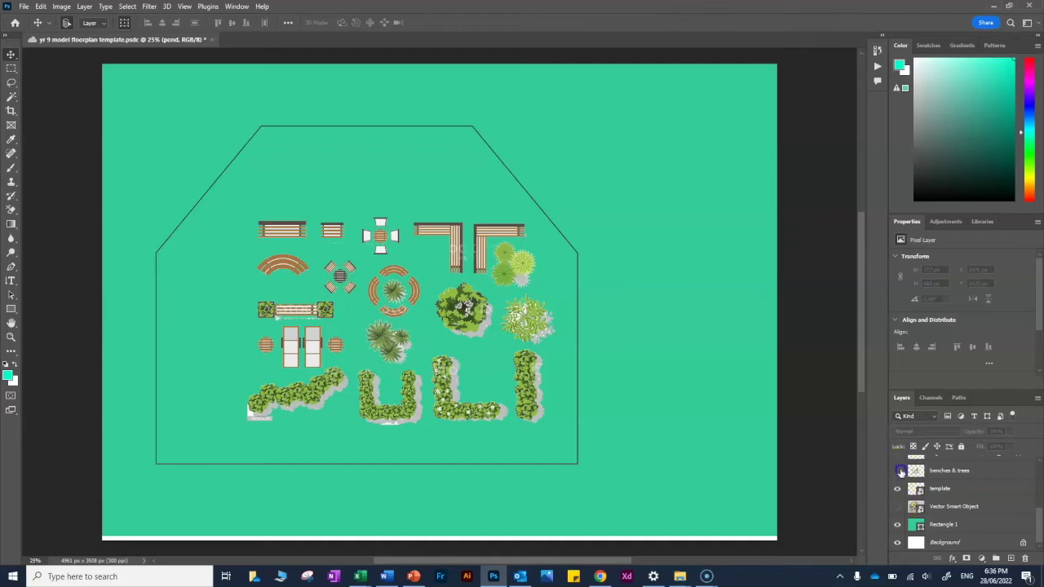
# Hide the benches & trees artwork and select the Vector Smart Object floor-plan layer.
pyautogui.click(897, 470)
pyautogui.click(990, 502)
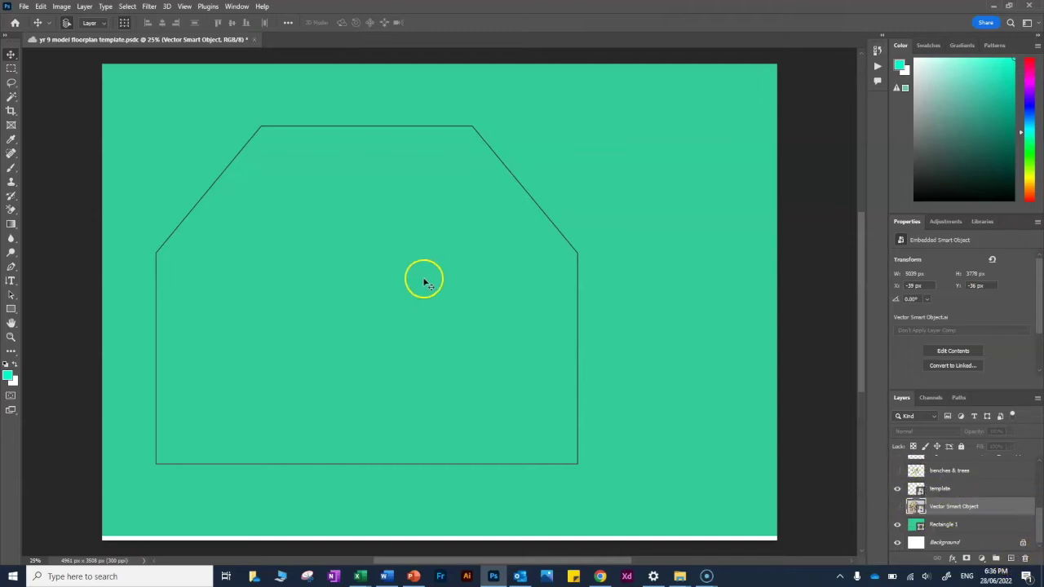
pyautogui.scroll(6, 951, 501)
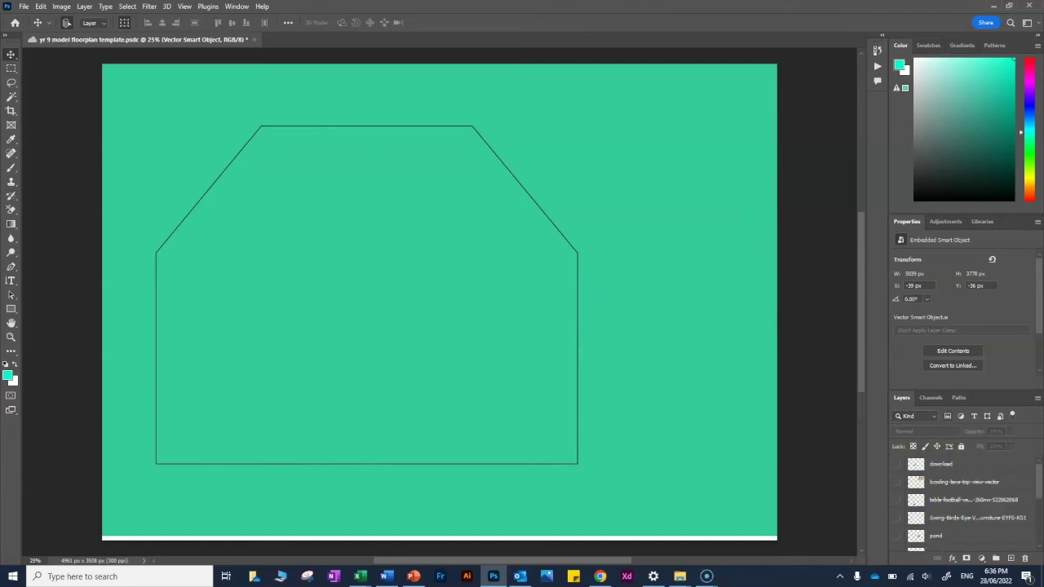
# Drag the hockey-rink JPG from the top view folder onto the Photoshop floor plan.
pyautogui.click(1008, 6)
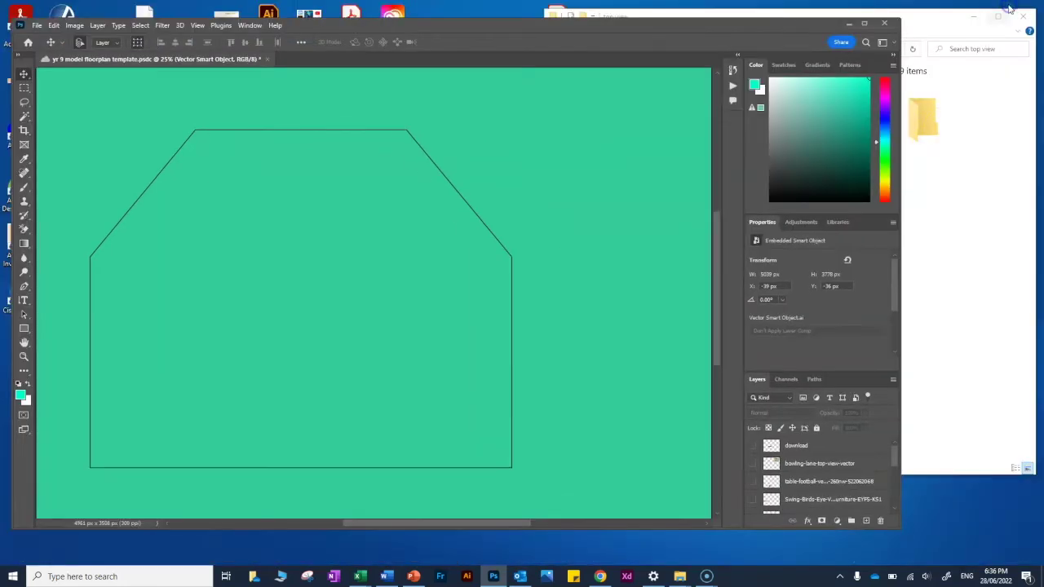
pyautogui.click(929, 25)
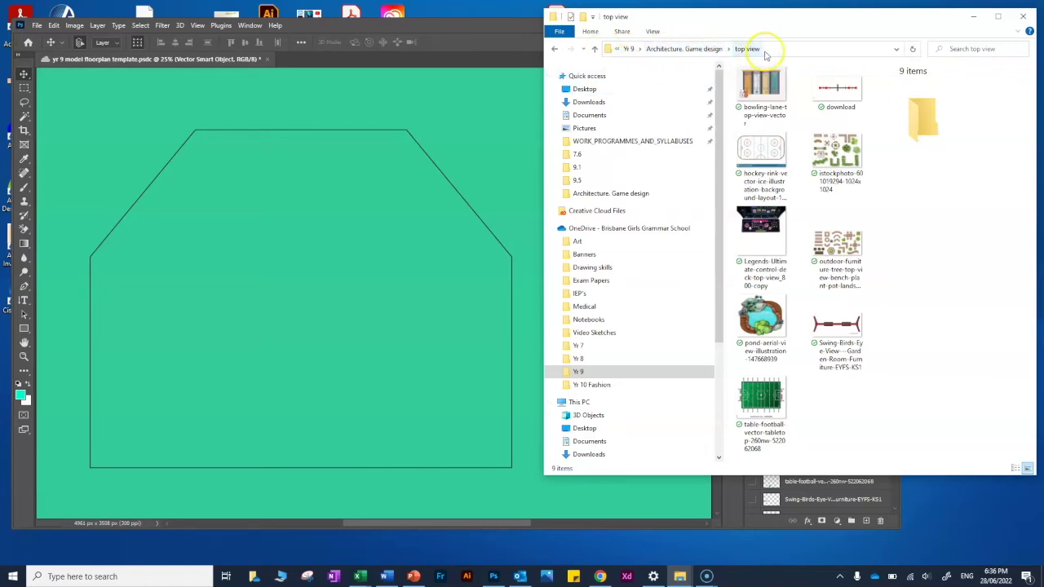
pyautogui.click(759, 93)
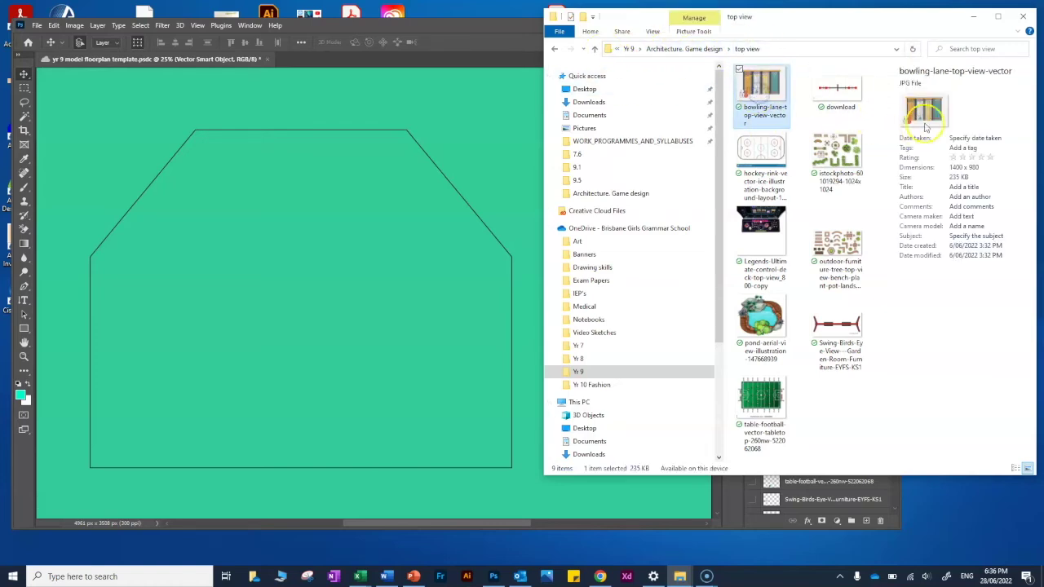
pyautogui.click(758, 404)
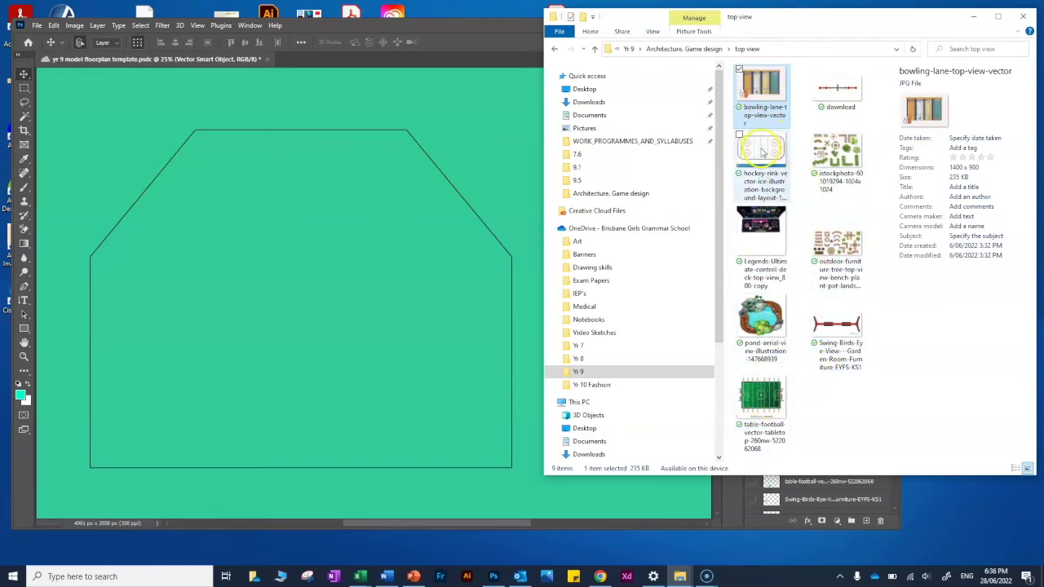
pyautogui.moveTo(762, 152); pyautogui.dragTo(363, 324)
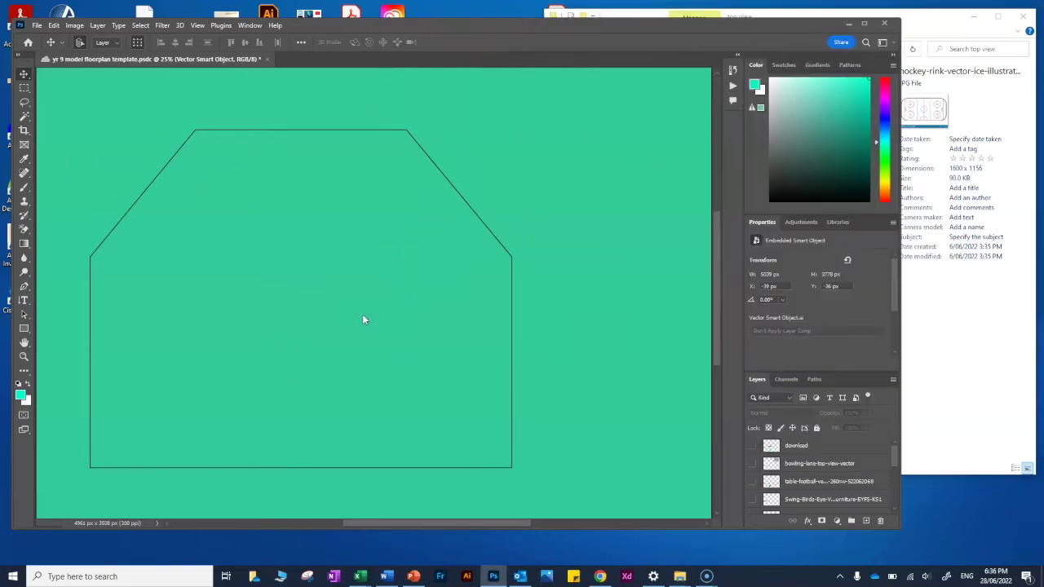
pyautogui.click(365, 312)
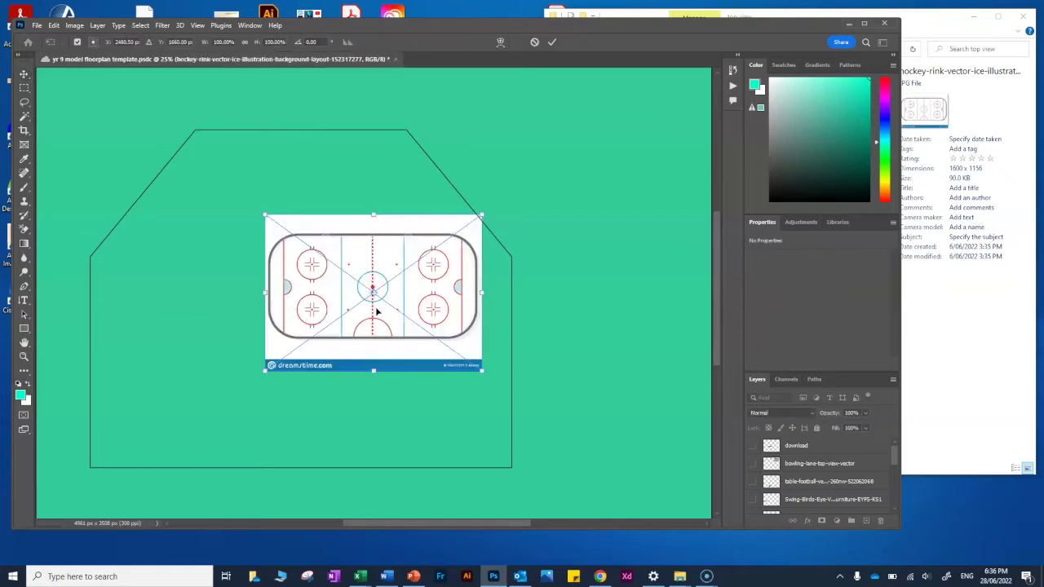
# Maximize Photoshop, shift the hockey rink slightly left, and commit the placement.
pyautogui.click(865, 28)
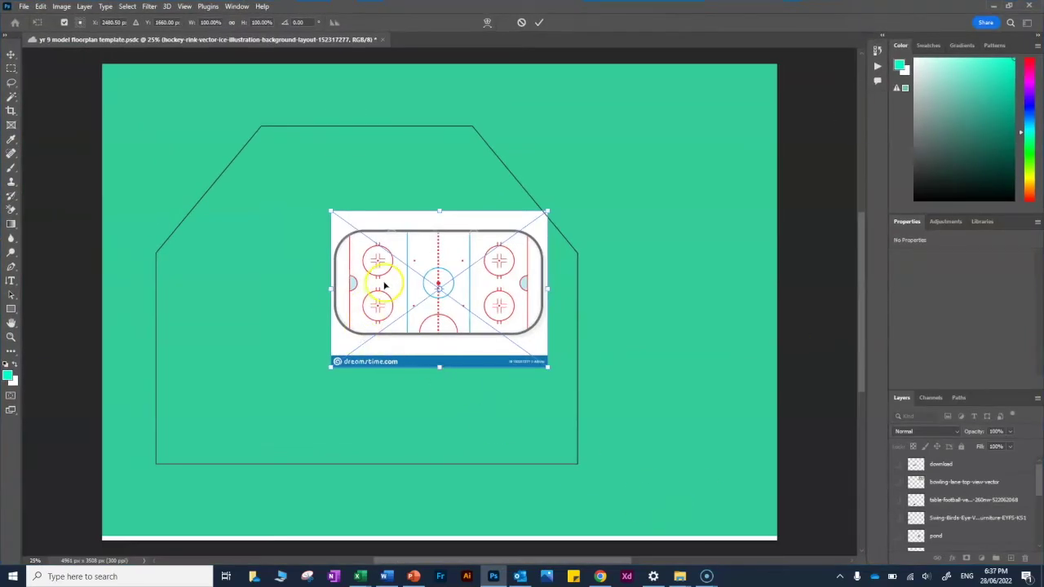
pyautogui.moveTo(500, 218); pyautogui.dragTo(449, 216)
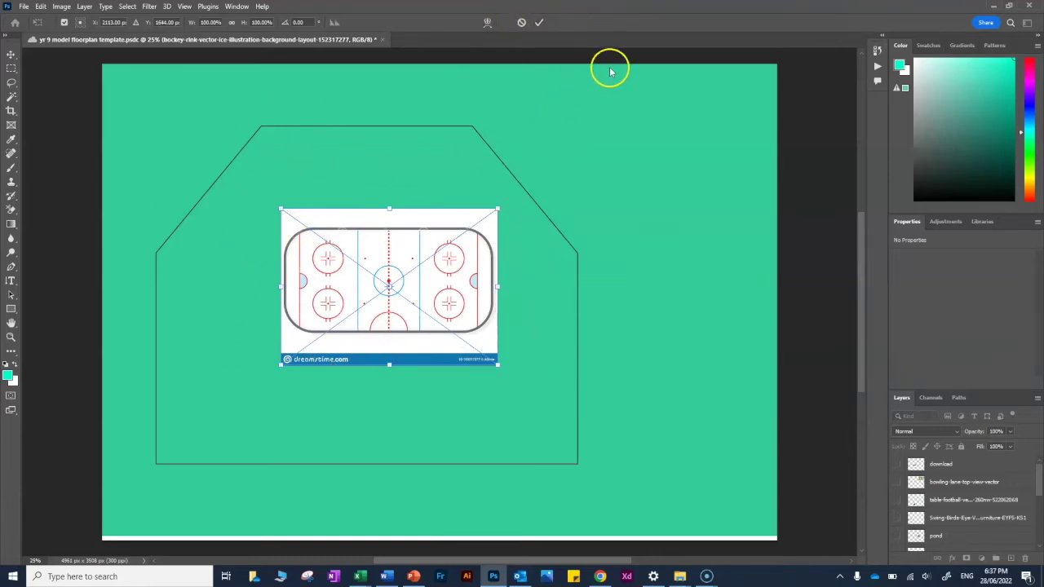
pyautogui.click(539, 24)
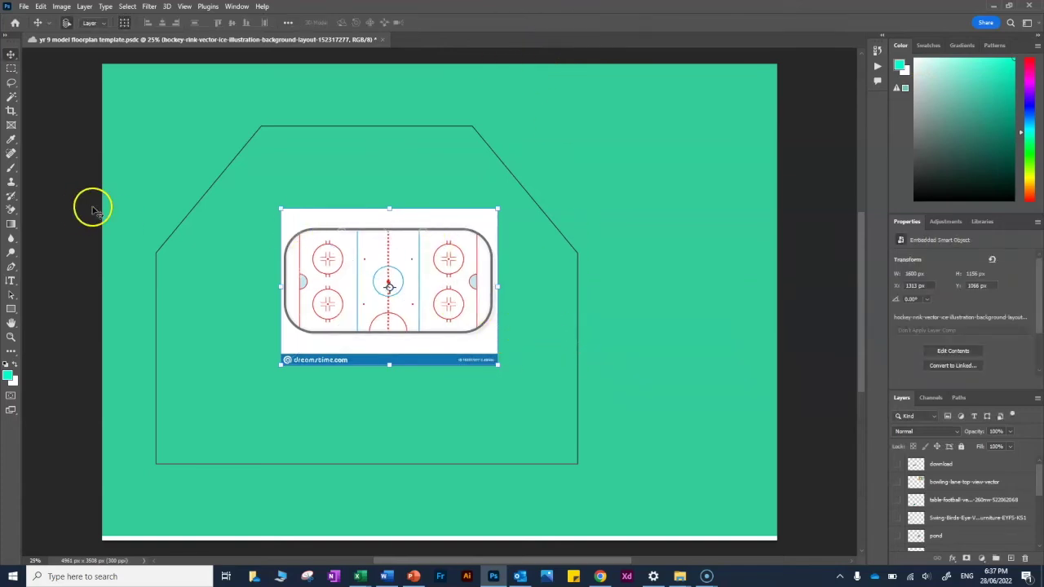
# Show the hand-drawn floor plan, move the rink toward the right edge, and scale it to about 51.88%.
pyautogui.moveTo(440, 224)
pyautogui.mouseDown()
pyautogui.moveTo(389, 205)
pyautogui.moveTo(427, 233)
pyautogui.mouseUp()
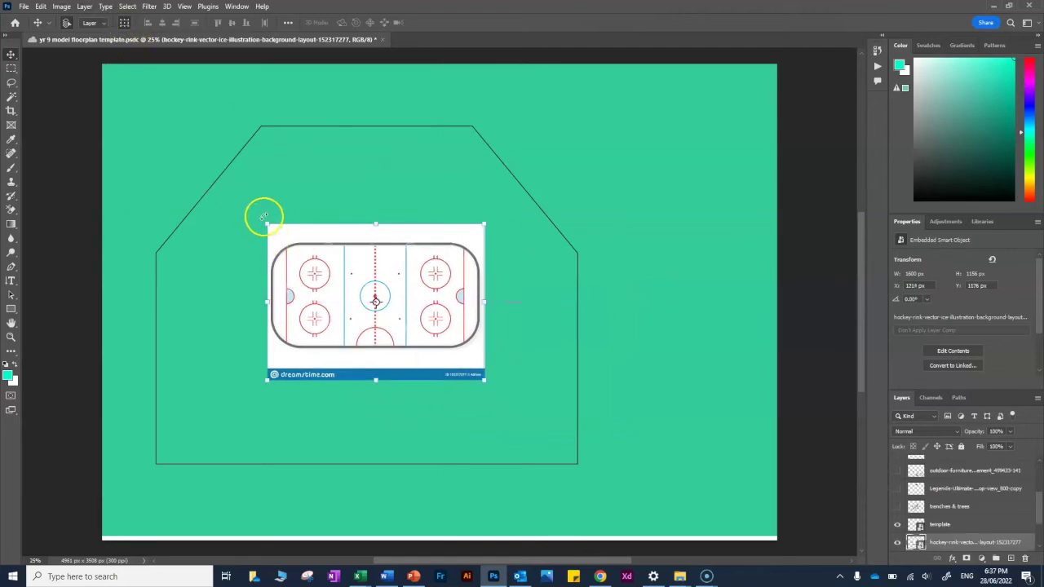
pyautogui.scroll(-2, 897, 509)
pyautogui.click(896, 525)
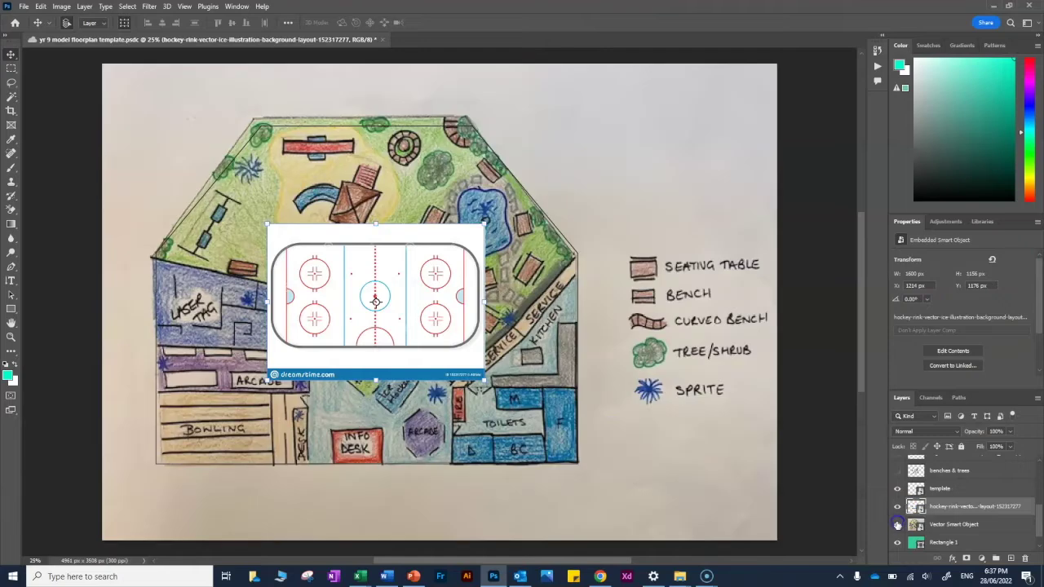
pyautogui.moveTo(416, 277); pyautogui.dragTo(555, 267)
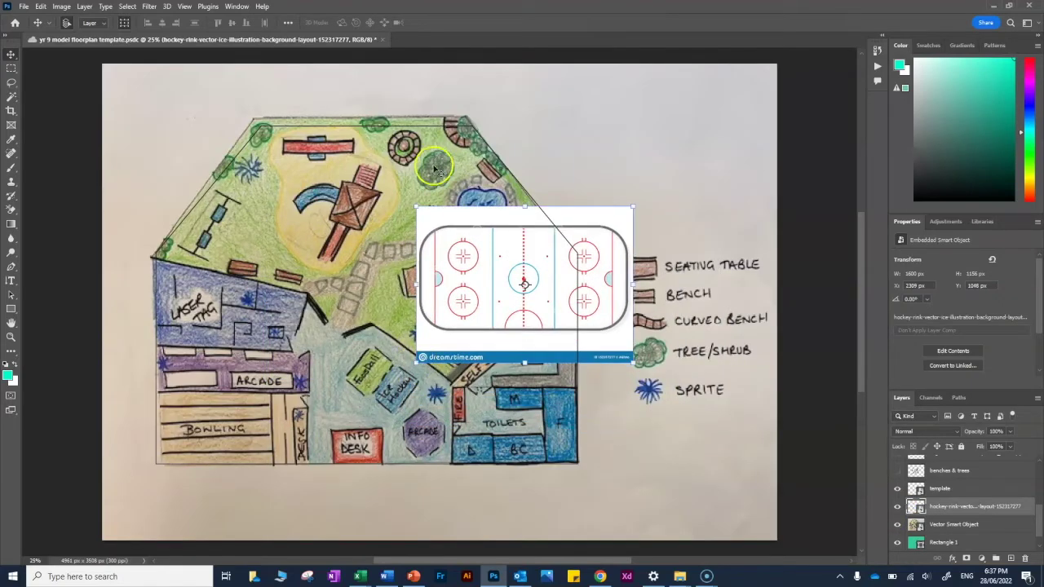
pyautogui.moveTo(418, 210); pyautogui.dragTo(530, 267)
pyautogui.click(599, 269)
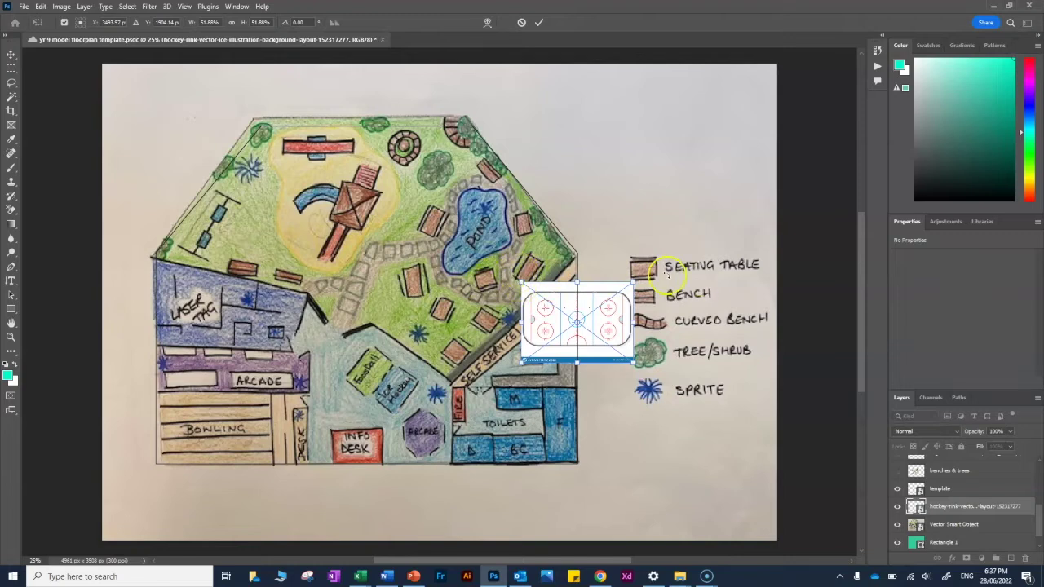
# Rotate the hockey rink to about -45.76°, move it to the lower middle, enlarge it to 96.60%, and commit.
pyautogui.moveTo(603, 289); pyautogui.dragTo(620, 173)
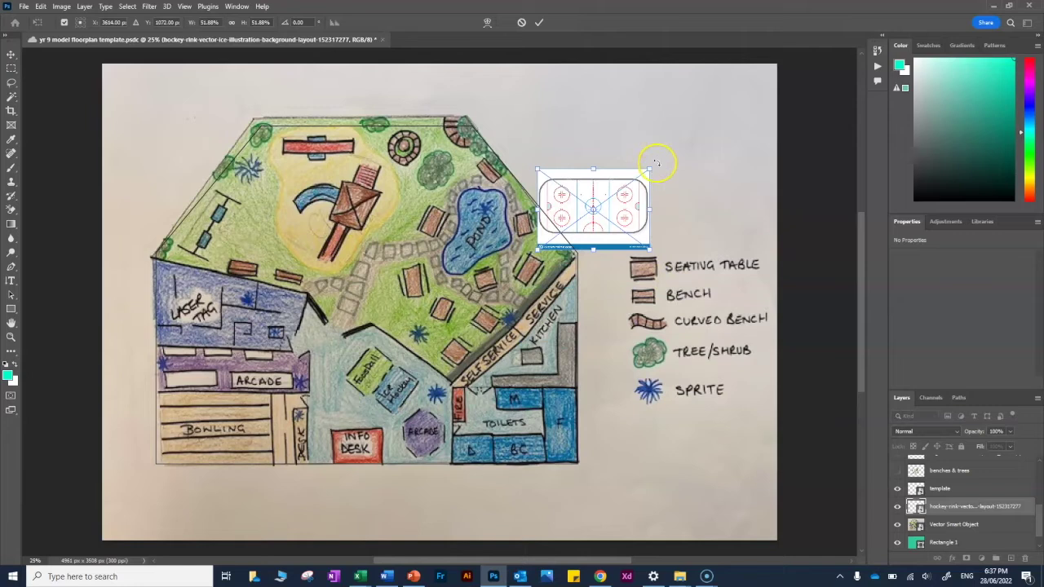
pyautogui.moveTo(658, 164); pyautogui.dragTo(604, 141)
pyautogui.moveTo(632, 190); pyautogui.dragTo(451, 377)
pyautogui.moveTo(421, 328); pyautogui.dragTo(419, 205)
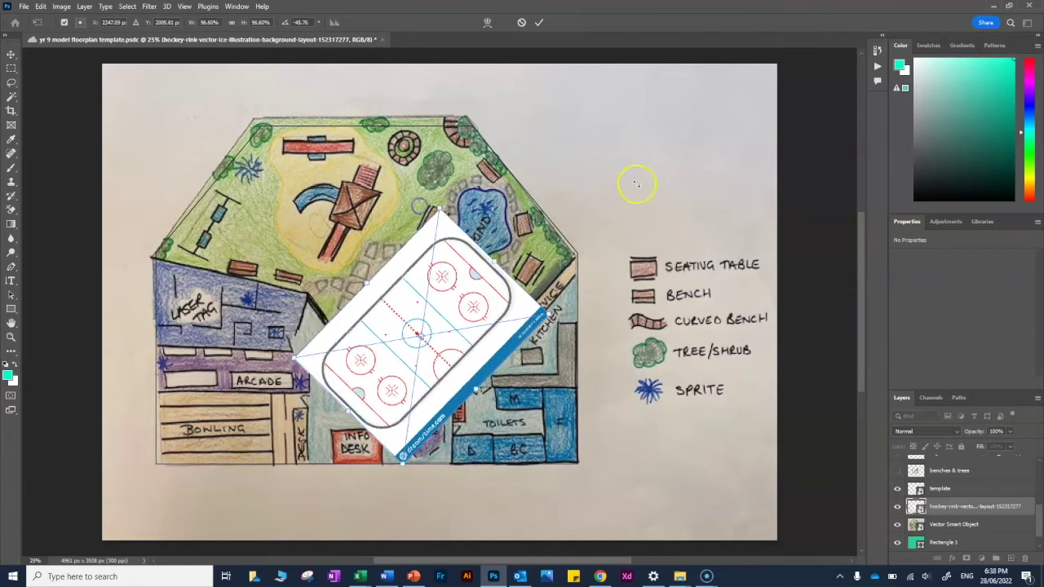
pyautogui.click(539, 23)
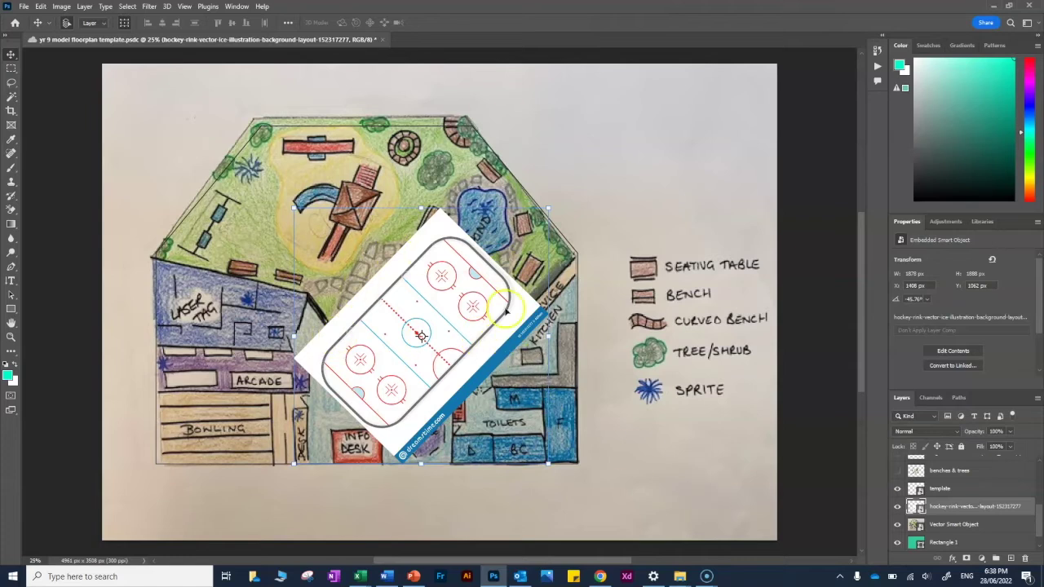
# Rasterize the hockey-rink layer into an ordinary pixel layer.
pyautogui.rightClick(947, 509)
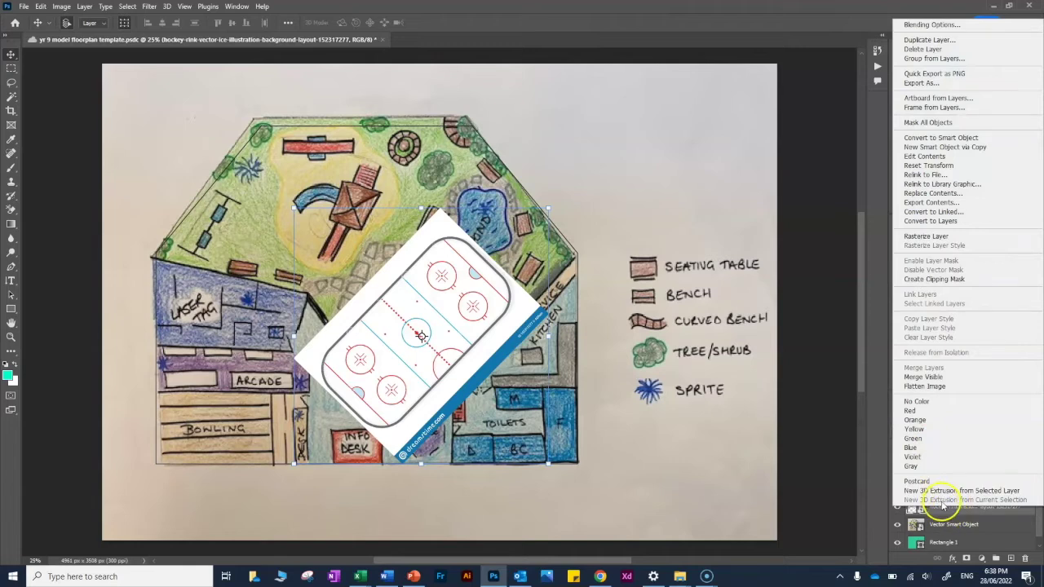
pyautogui.click(958, 512)
pyautogui.rightClick(956, 509)
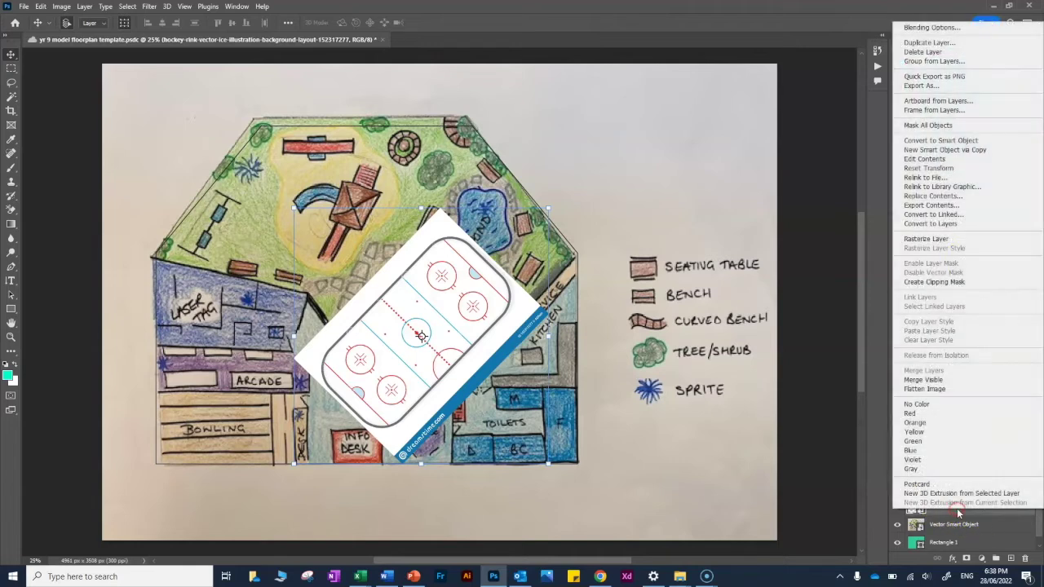
pyautogui.click(925, 239)
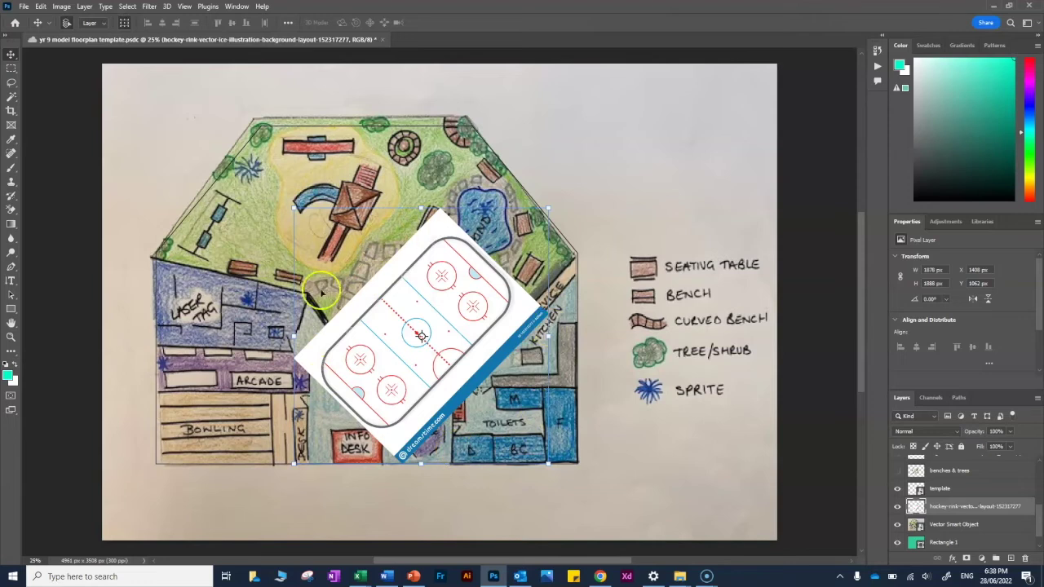
# Select the white background around the rink with the Magic Wand.
pyautogui.click(11, 96)
pyautogui.click(441, 225)
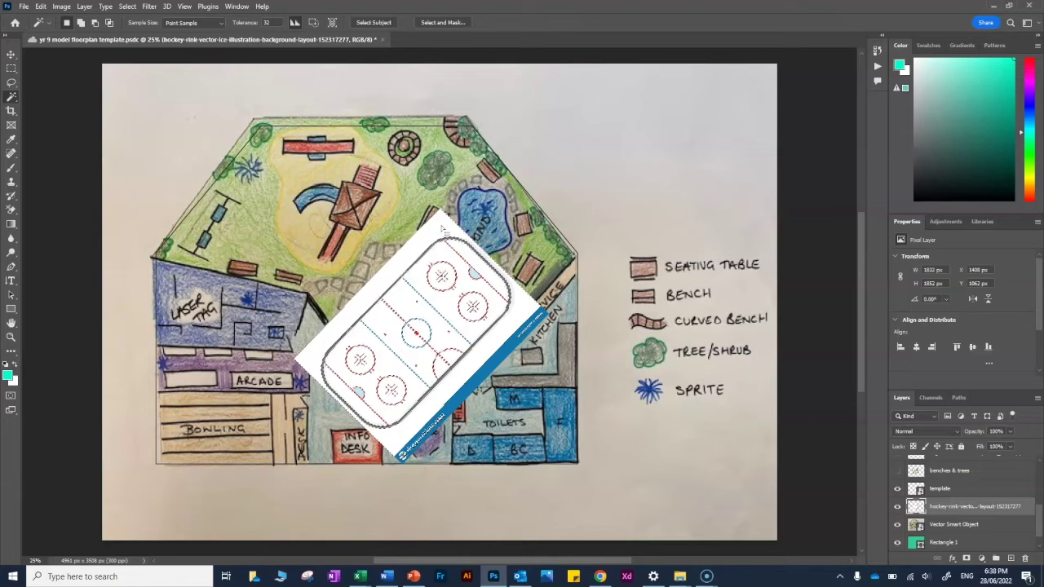
pyautogui.rightClick(12, 98)
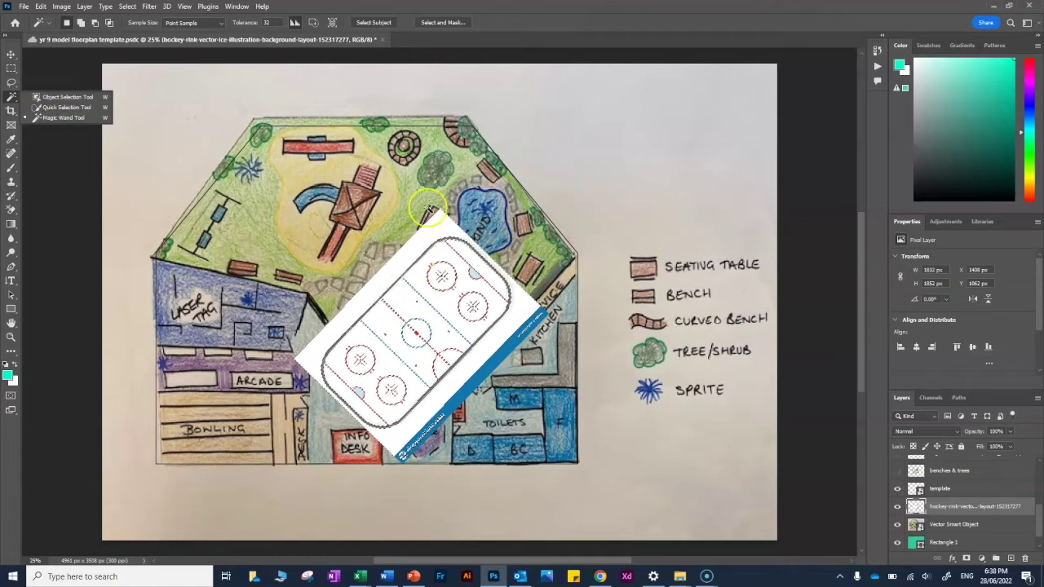
pyautogui.click(427, 211)
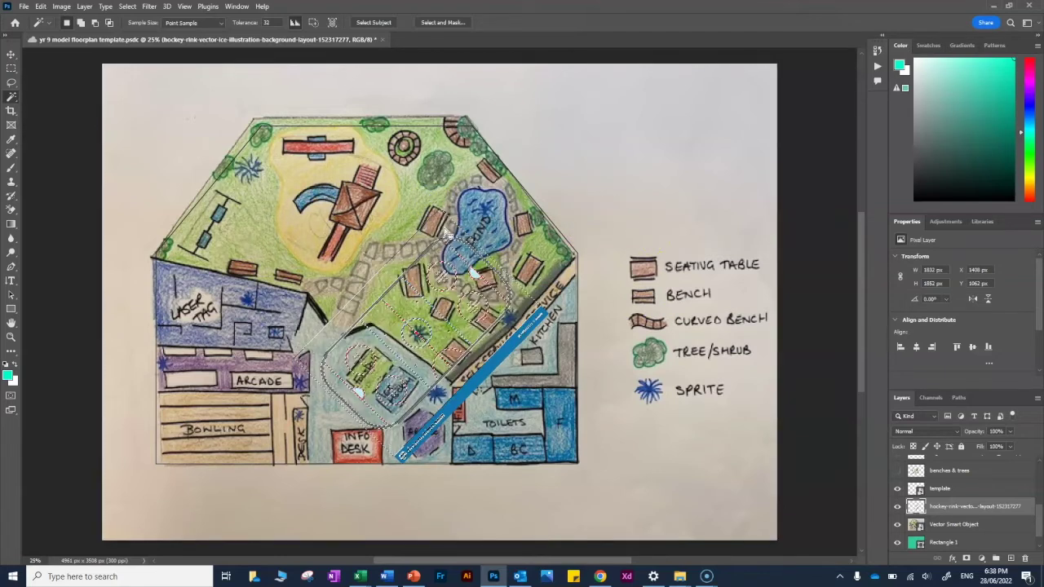
# Scroll the view up over the cleared hockey rink layer.
pyautogui.scroll(1, 446, 234)
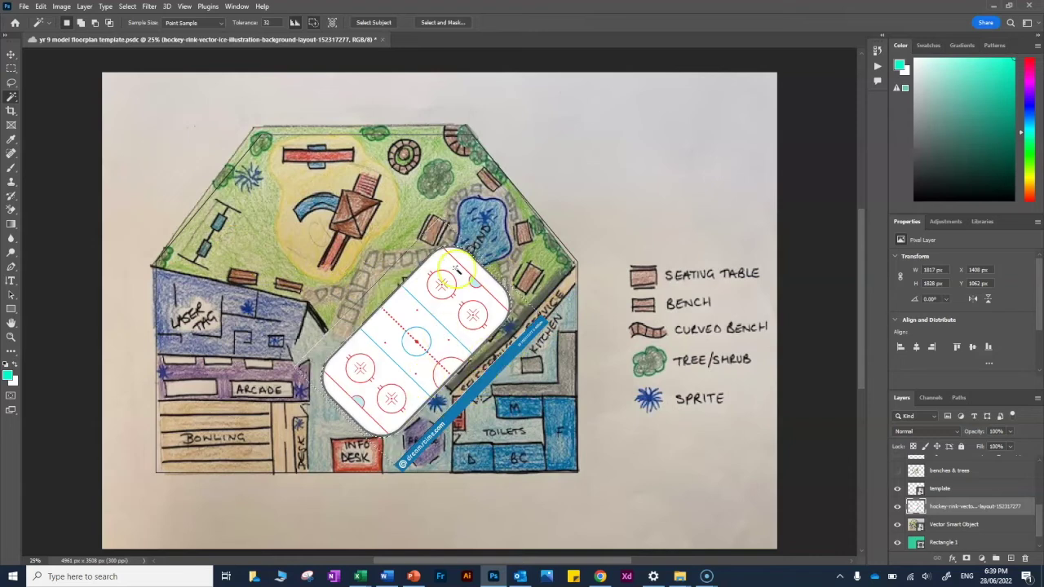
# Make a small rectangular selection below the Info Desk, then deselect it.
pyautogui.click(11, 54)
pyautogui.click(12, 56)
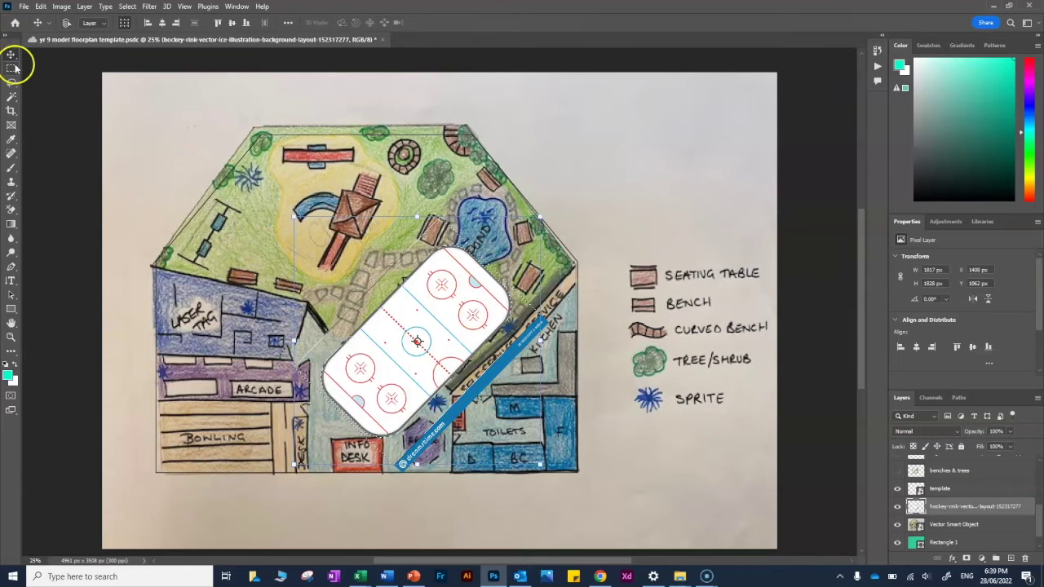
pyautogui.click(10, 68)
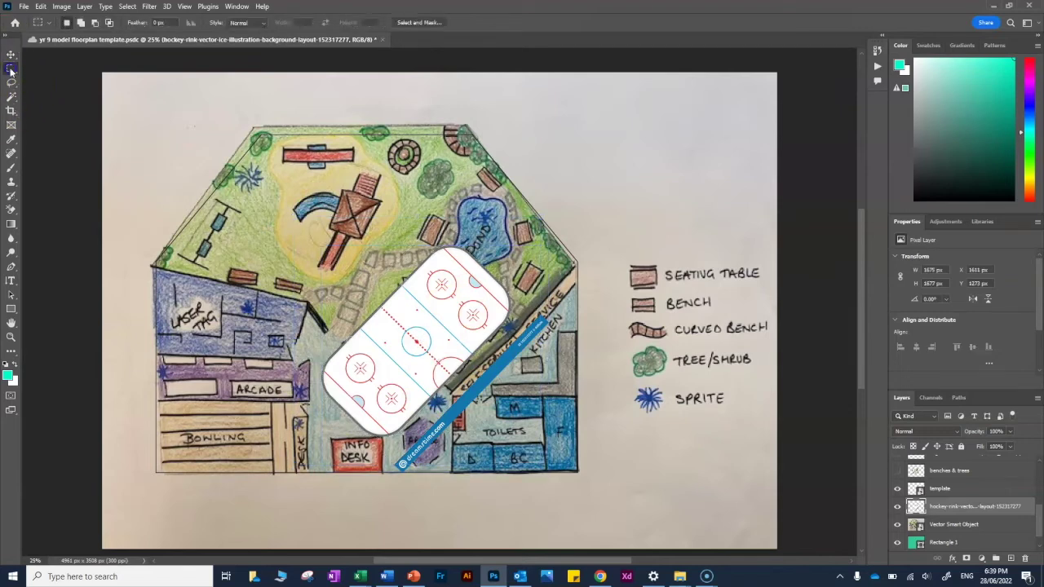
pyautogui.moveTo(412, 495); pyautogui.dragTo(389, 451)
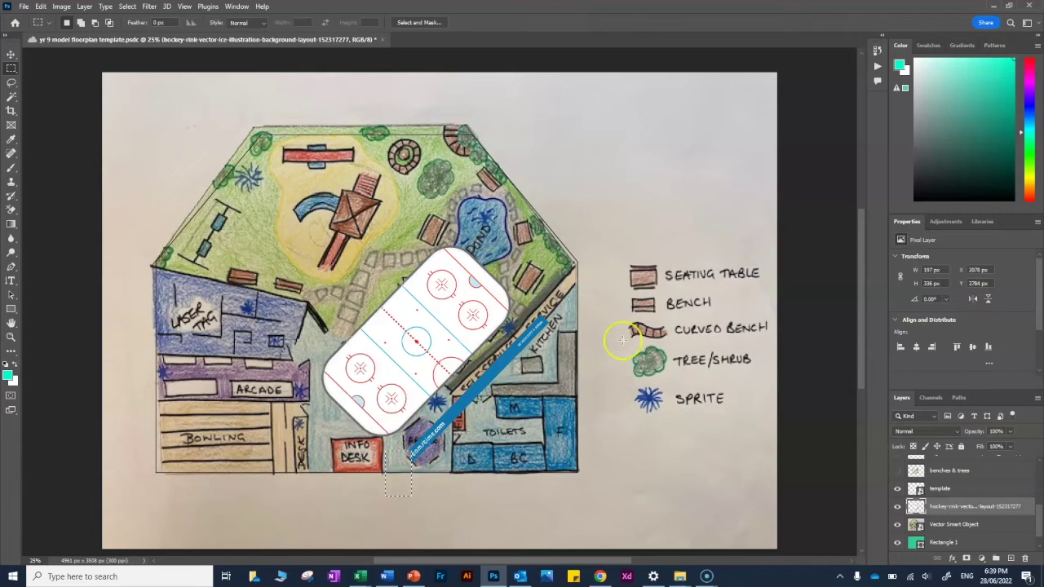
pyautogui.click(13, 53)
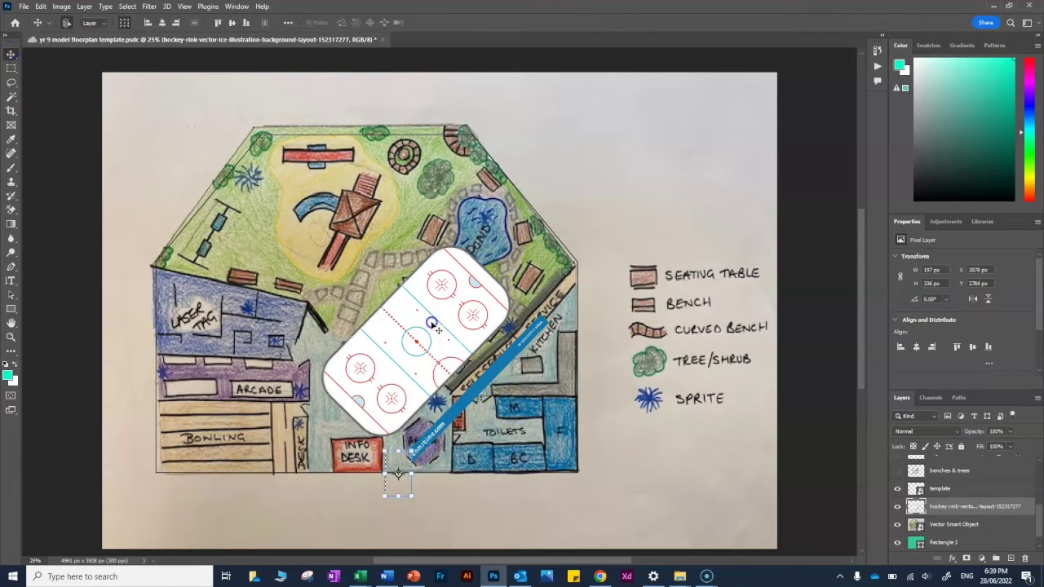
pyautogui.hotkey('ctrl', 'd')
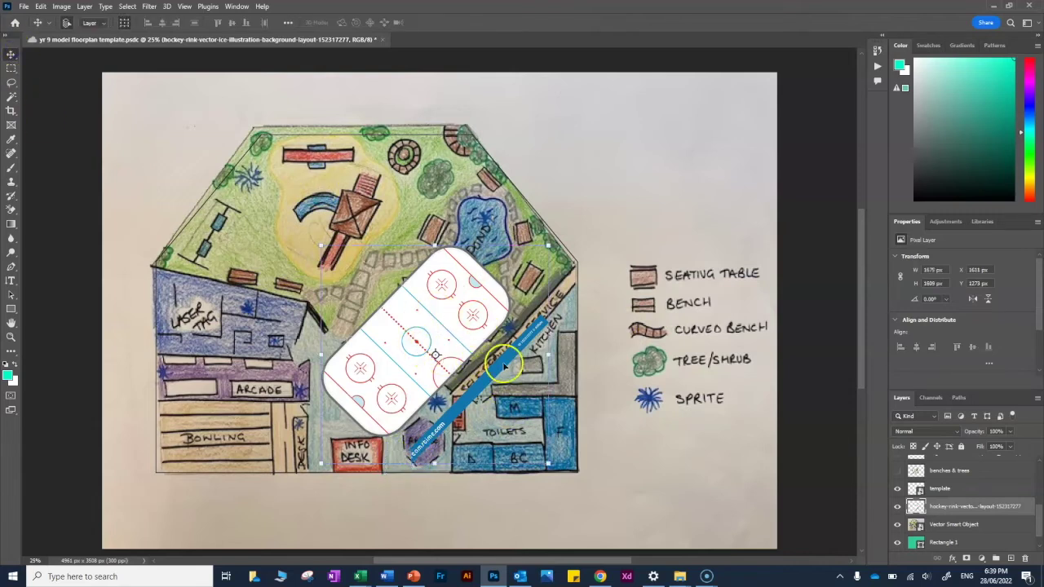
# Rotate the rink to lie horizontally, select the blue strip beneath it, and save the document.
pyautogui.moveTo(557, 241); pyautogui.dragTo(583, 356)
pyautogui.click(13, 68)
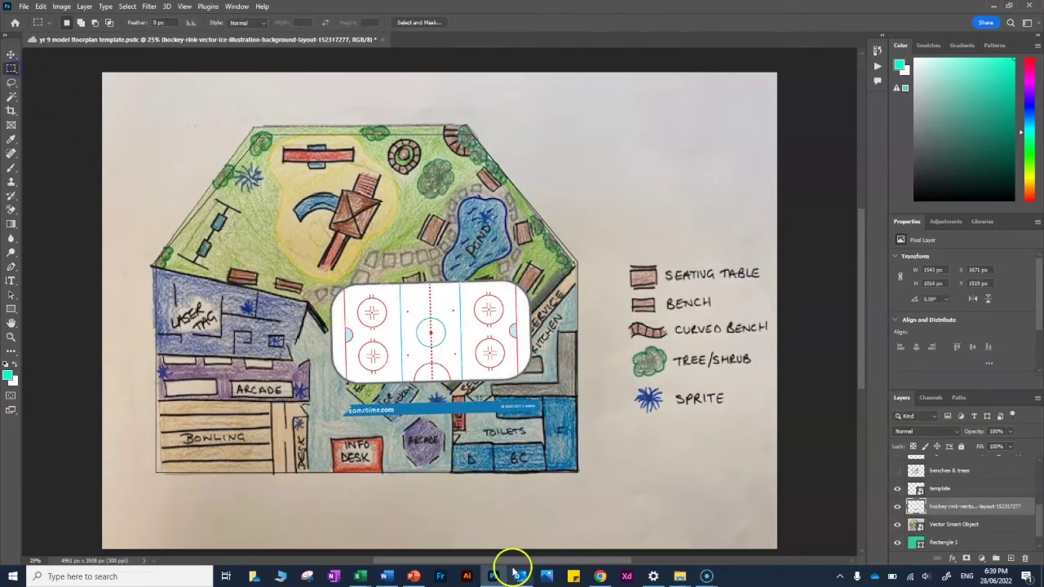
pyautogui.moveTo(569, 453); pyautogui.dragTo(297, 400)
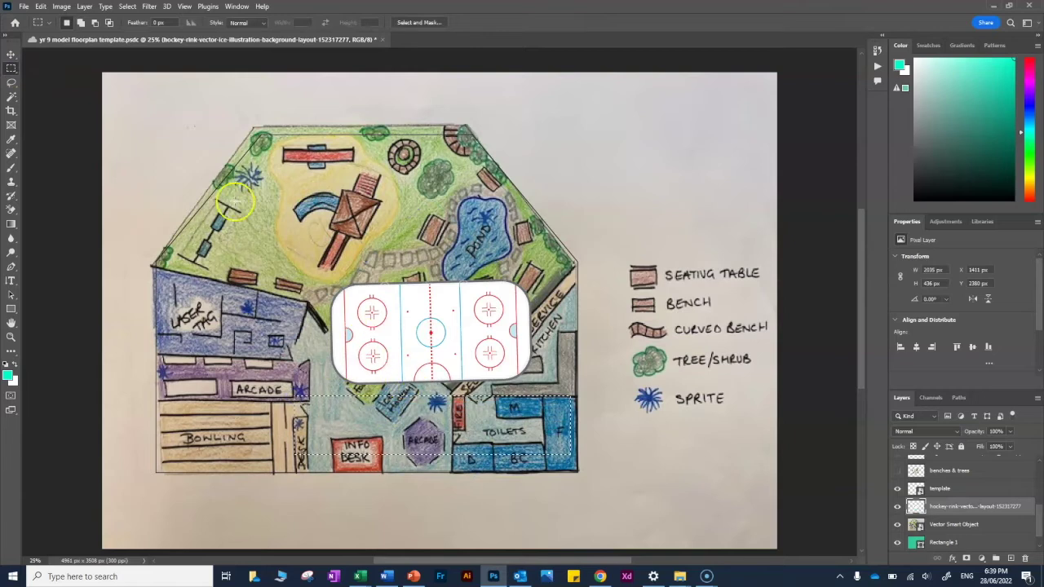
pyautogui.click(11, 54)
pyautogui.hotkey('ctrl', 's')
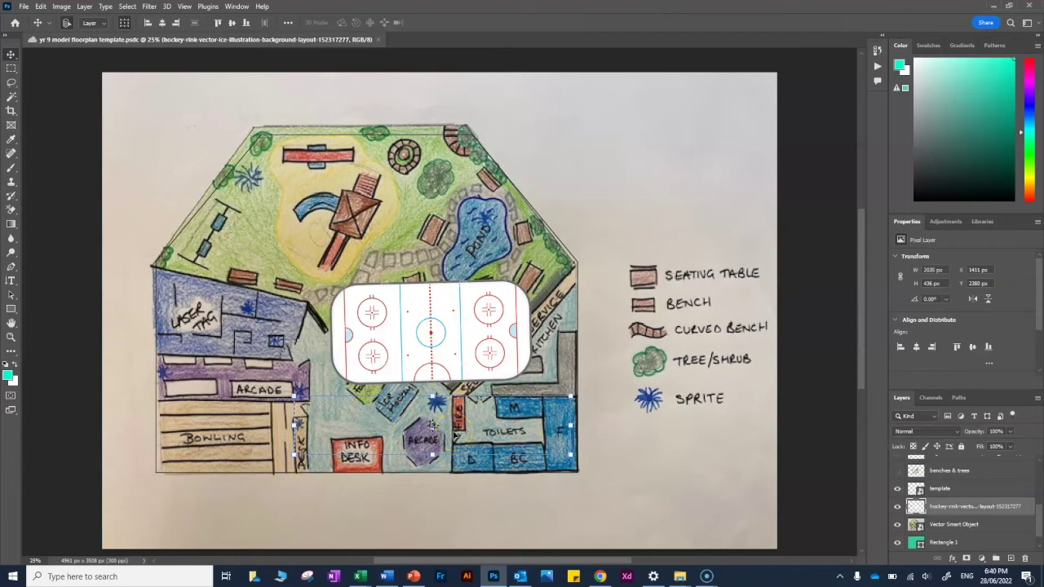
pyautogui.hotkey('ctrl', 't')
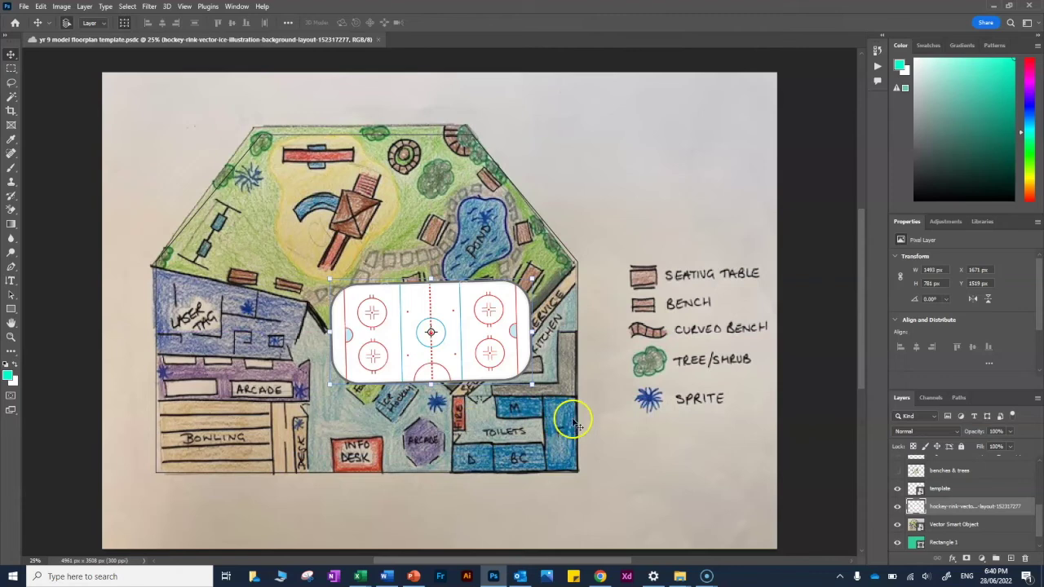
# Tilt the hockey rink about -27°, shift it down-right, shrink it to about 38% beside Foosball, and commit.
pyautogui.moveTo(535, 269); pyautogui.dragTo(451, 237)
pyautogui.moveTo(456, 317); pyautogui.dragTo(503, 335)
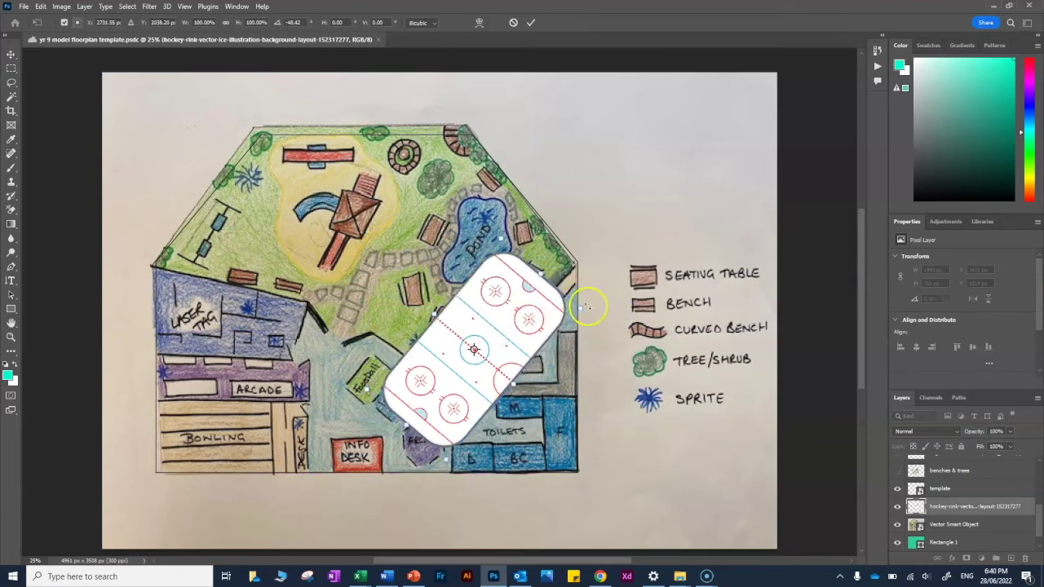
pyautogui.moveTo(583, 307); pyautogui.dragTo(417, 381)
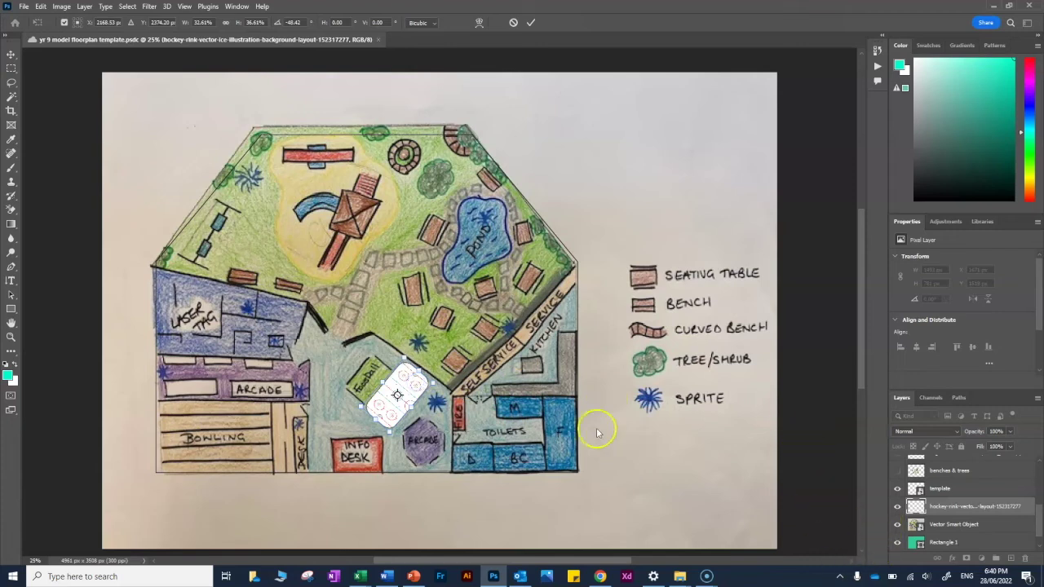
pyautogui.click(897, 525)
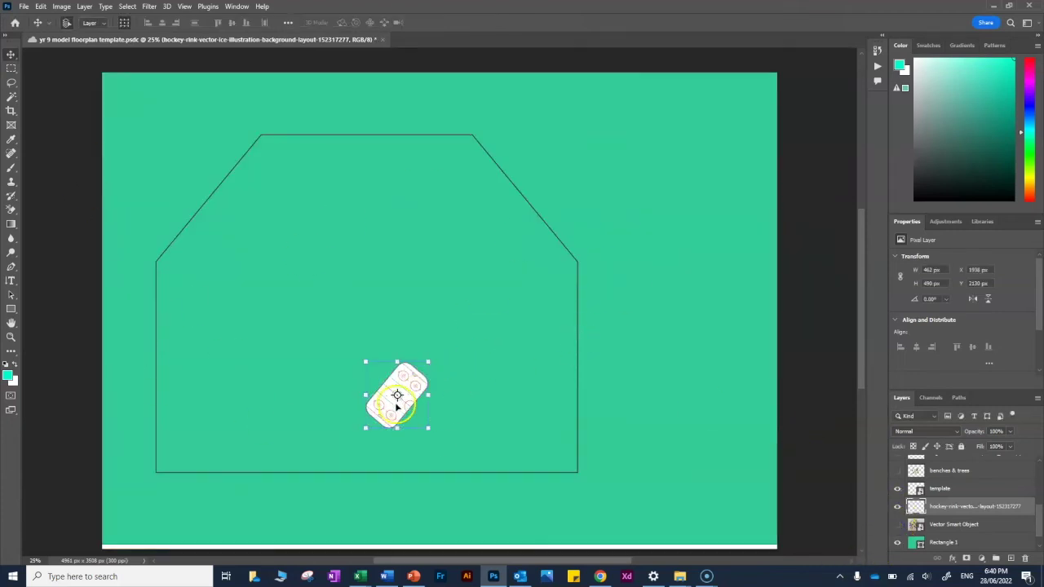
# Show the hand-drawn floor plan, then select the pond layer and make it visible.
pyautogui.click(896, 525)
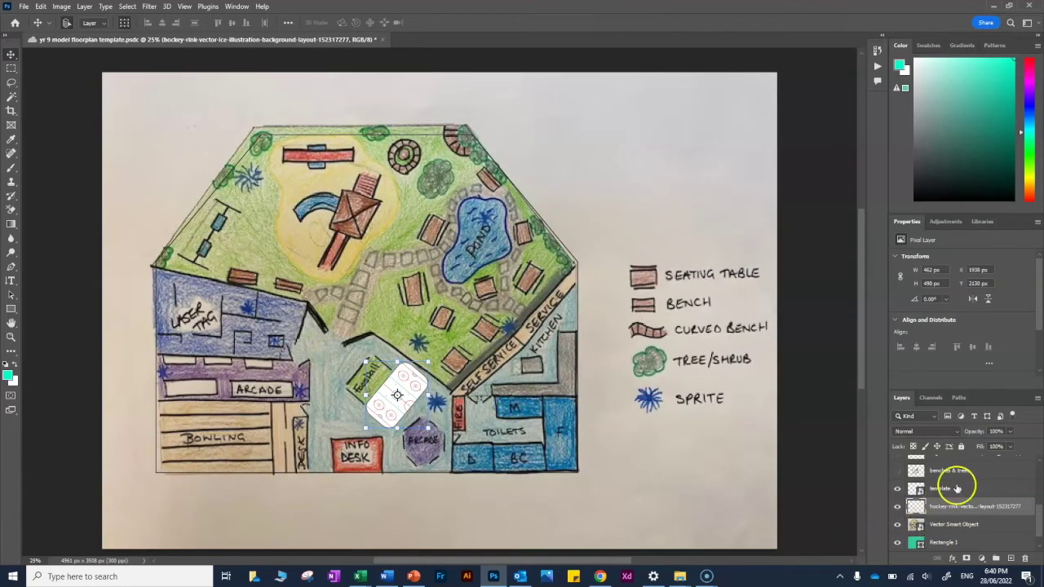
pyautogui.scroll(3, 960, 495)
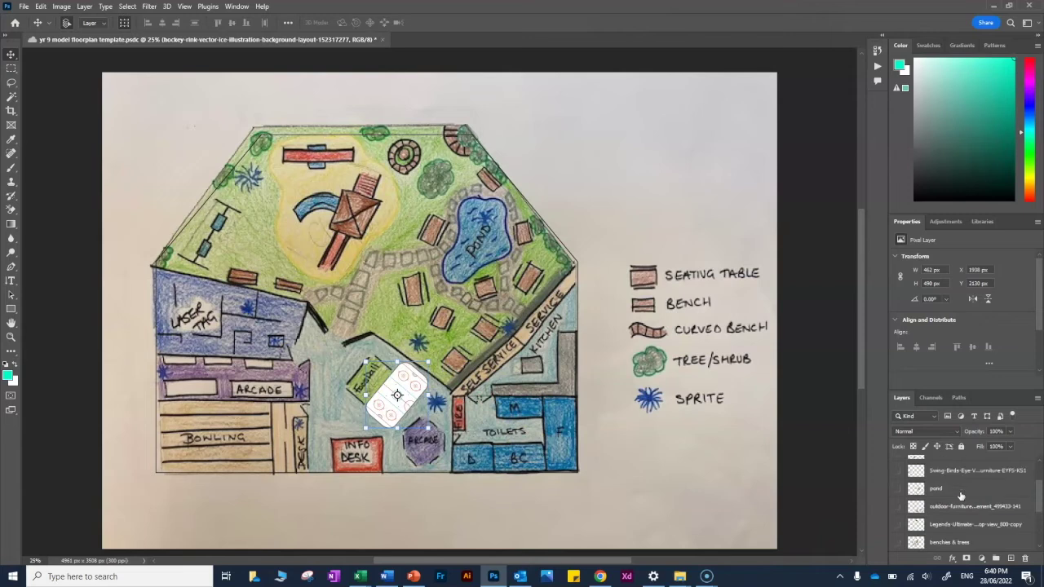
pyautogui.click(948, 490)
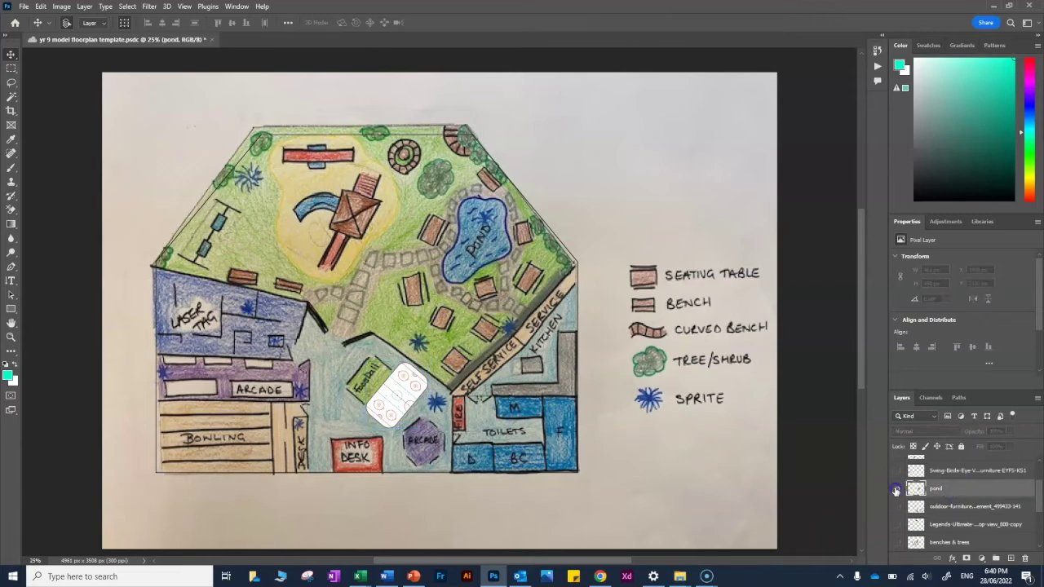
pyautogui.click(895, 490)
# Place the pond over the drawn POND area, enlarged about 120% and tilted -32.39°, then hide the floor plan.
pyautogui.moveTo(581, 308)
pyautogui.mouseDown()
pyautogui.moveTo(522, 272)
pyautogui.moveTo(500, 230)
pyautogui.moveTo(490, 240)
pyautogui.mouseUp()
pyautogui.hotkey('ctrl', 't')
pyautogui.moveTo(520, 196); pyautogui.dragTo(505, 143)
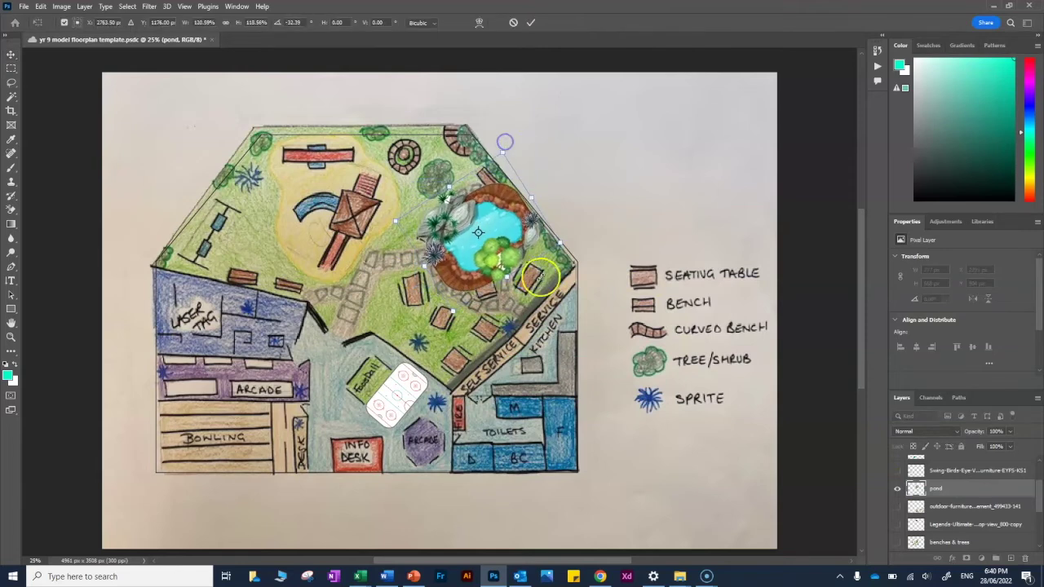
pyautogui.moveTo(508, 218); pyautogui.dragTo(501, 230)
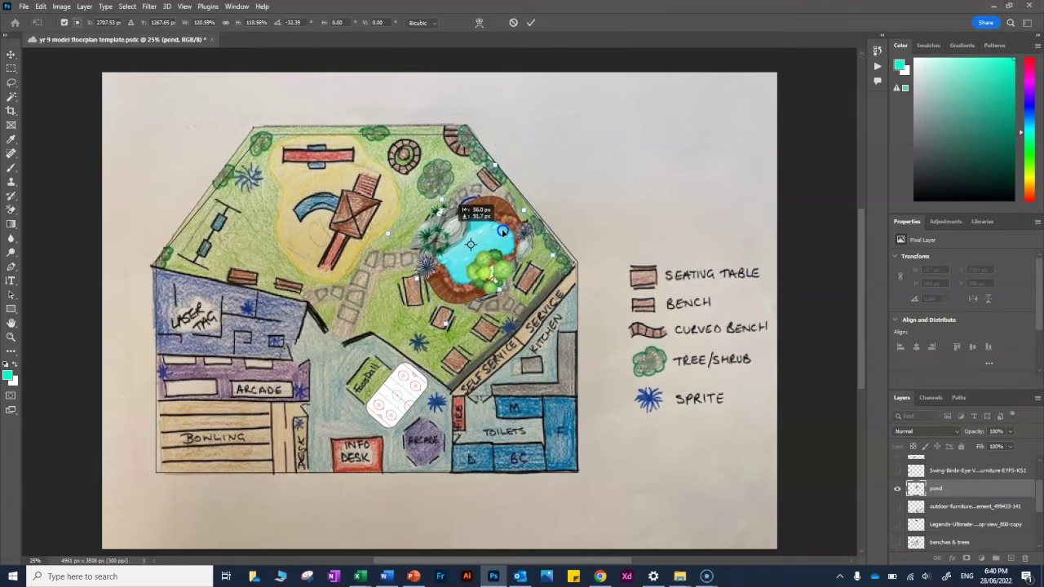
pyautogui.click(533, 23)
pyautogui.scroll(-2, 920, 526)
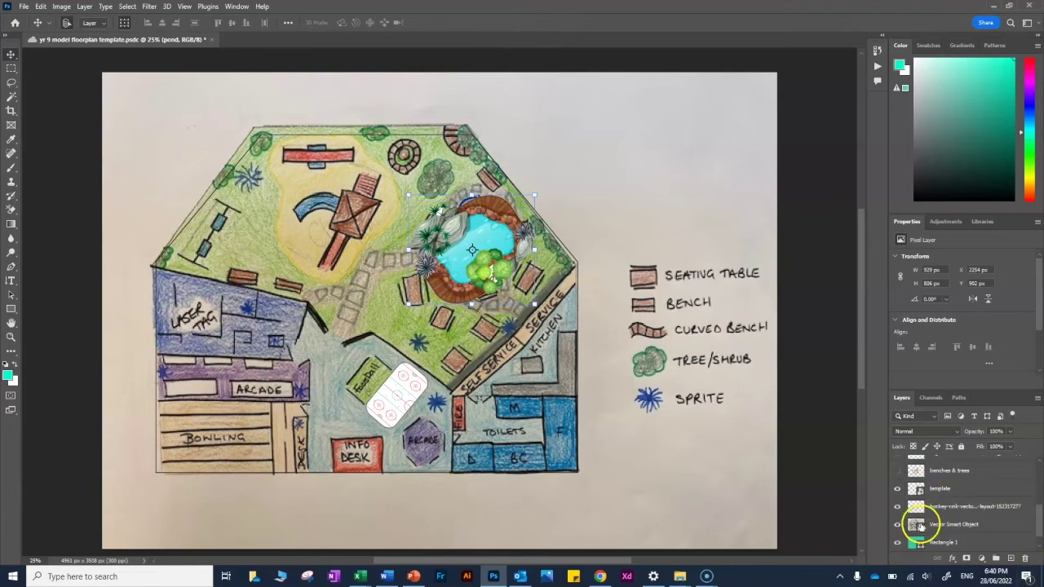
pyautogui.click(898, 525)
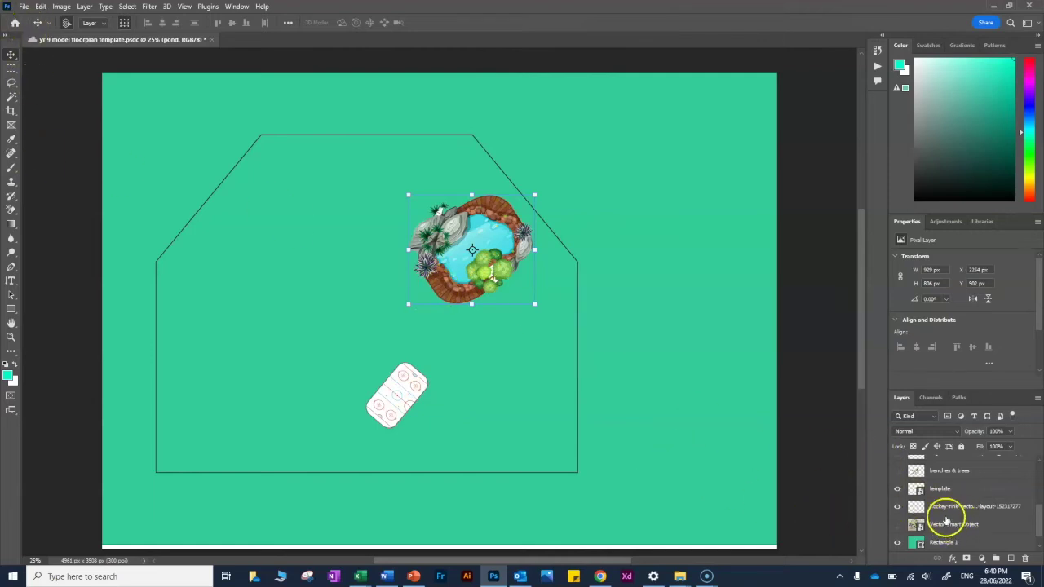
# Show the benches & trees clip art, hide the pond, and select the benches & trees layer.
pyautogui.click(897, 471)
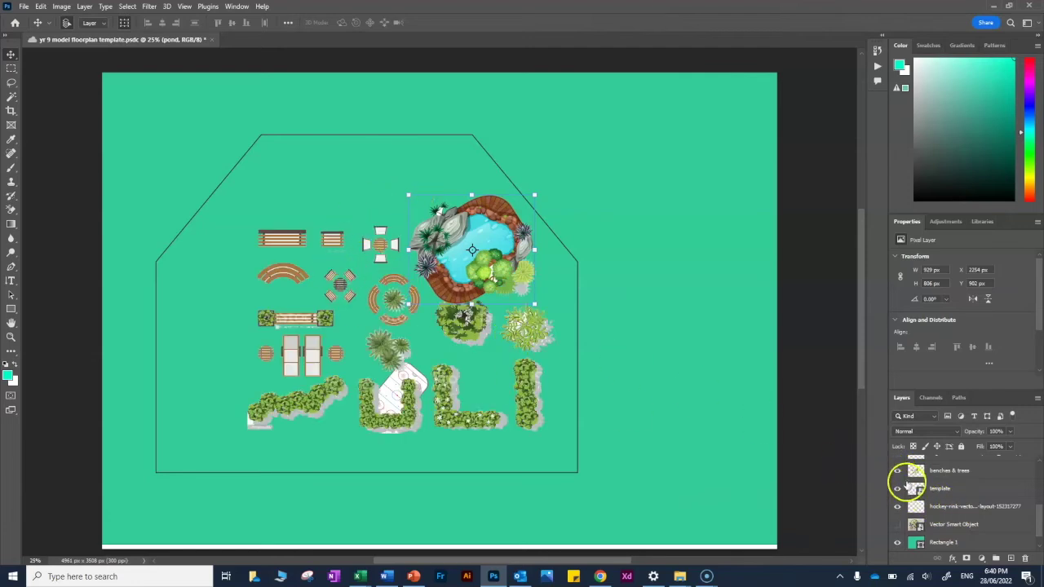
pyautogui.scroll(2, 906, 496)
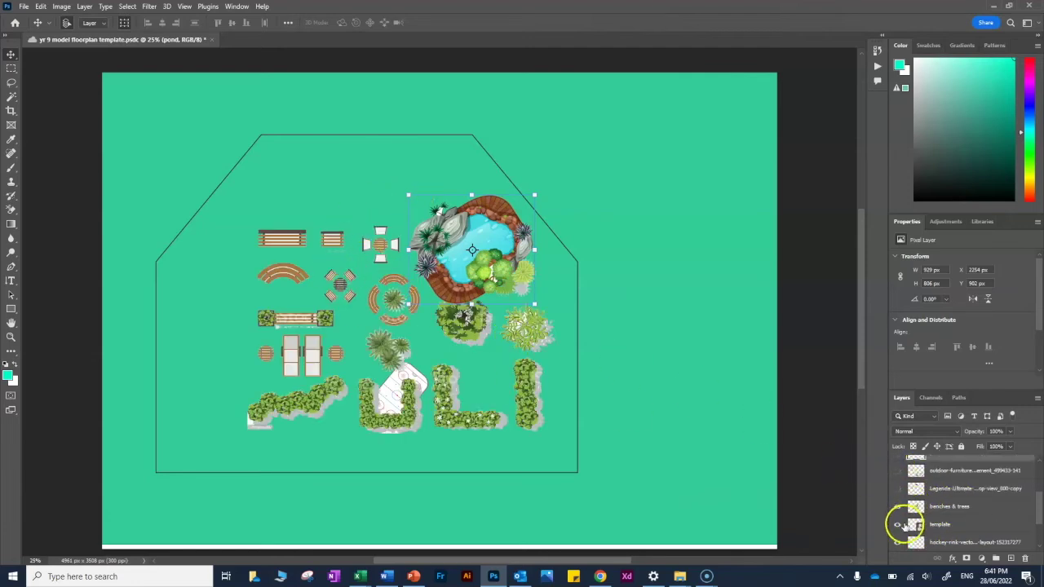
pyautogui.scroll(-1, 926, 523)
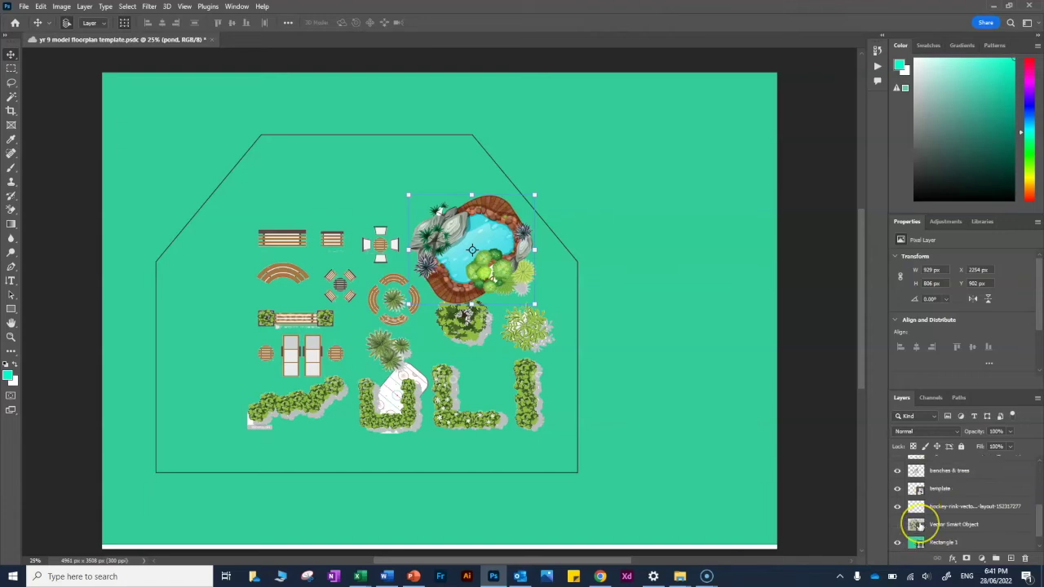
pyautogui.scroll(3, 925, 523)
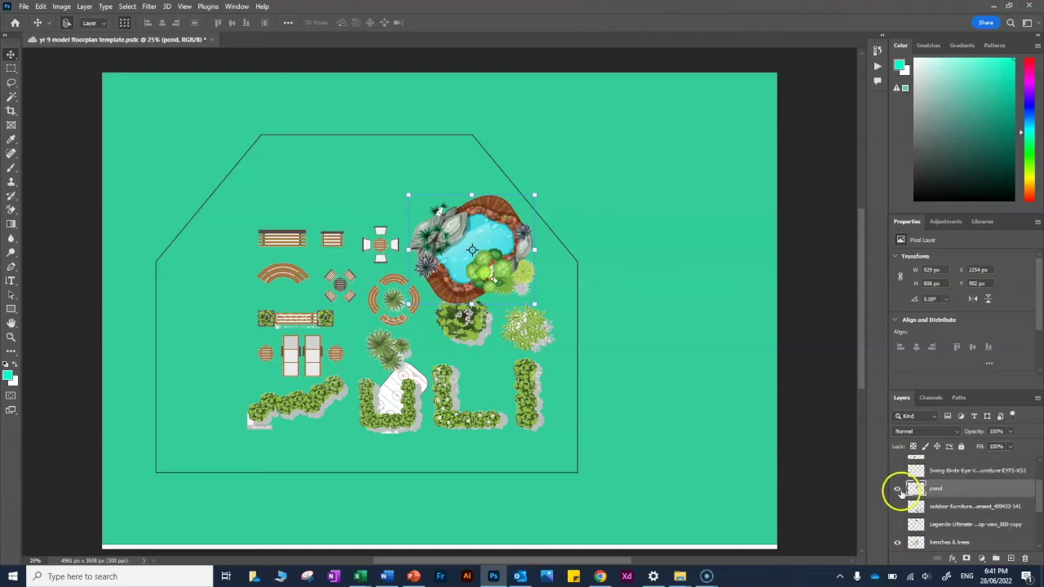
pyautogui.click(897, 488)
pyautogui.scroll(-3, 905, 490)
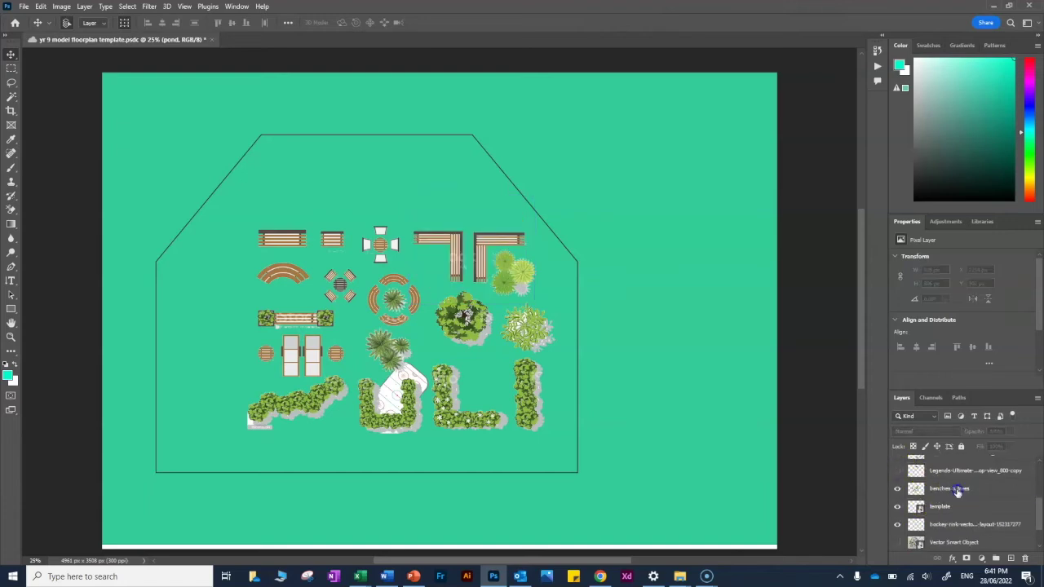
pyautogui.click(948, 487)
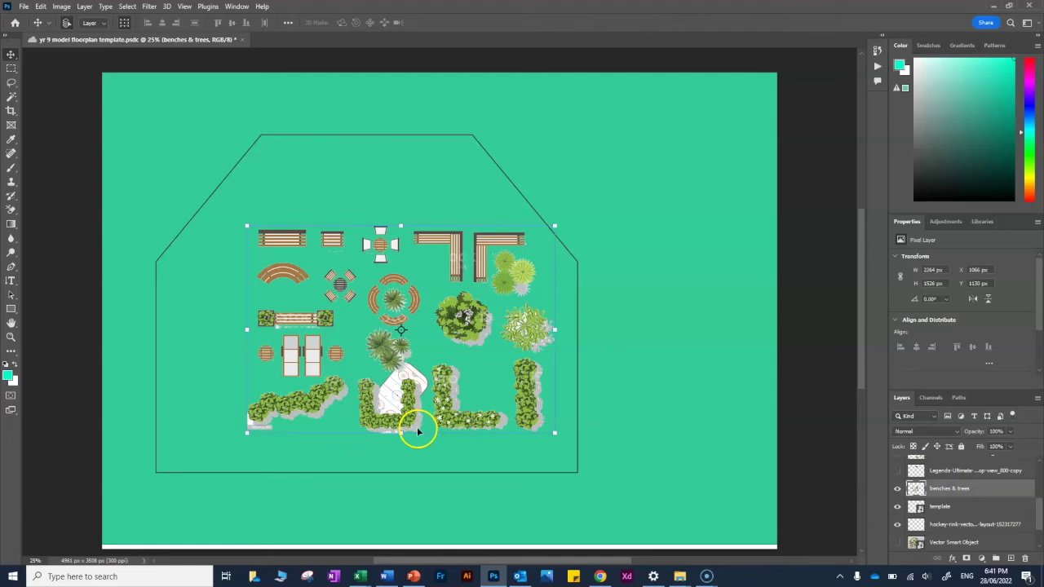
# Delete every grey shadow on the benches & trees layer using a non-contiguous Magic Wand selection.
pyautogui.click(12, 96)
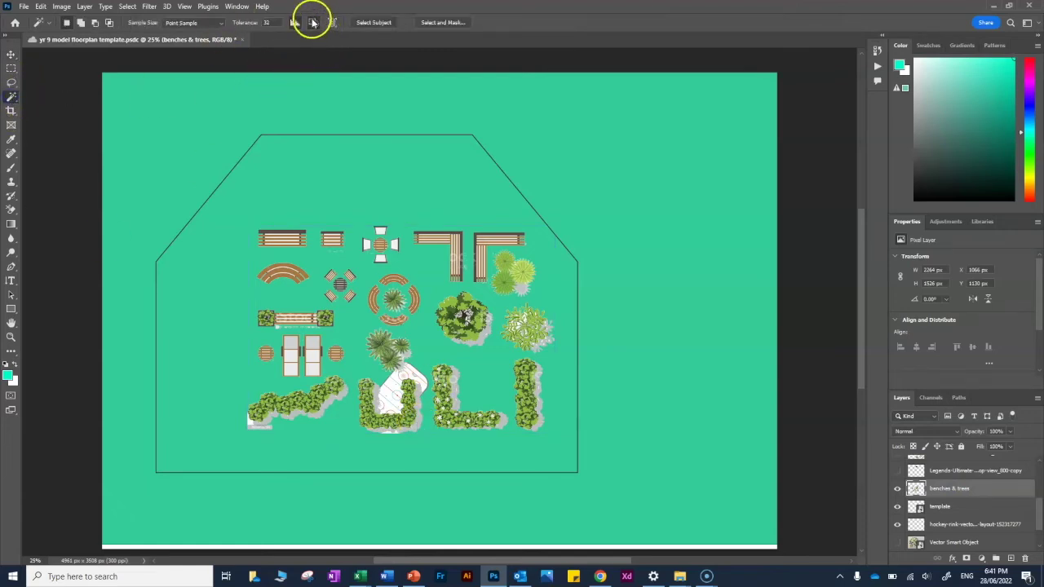
pyautogui.click(537, 424)
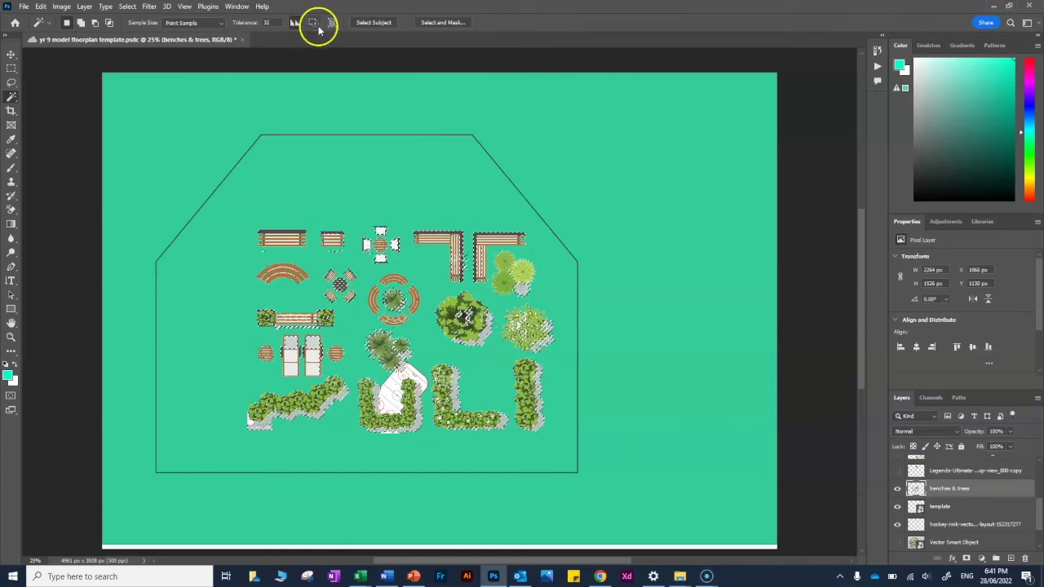
pyautogui.click(623, 406)
pyautogui.hotkey('ctrl', 'd')
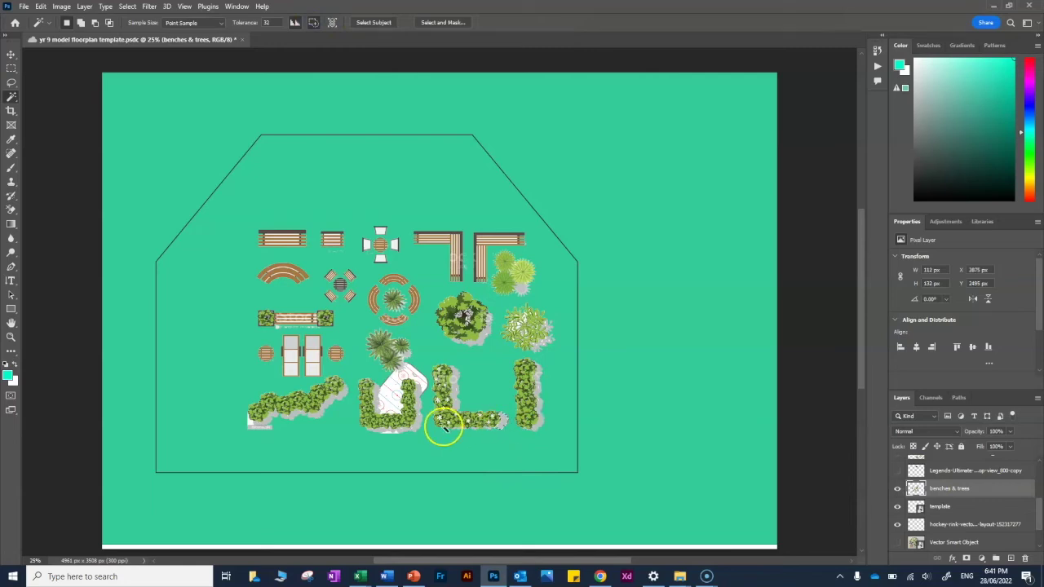
pyautogui.click(315, 23)
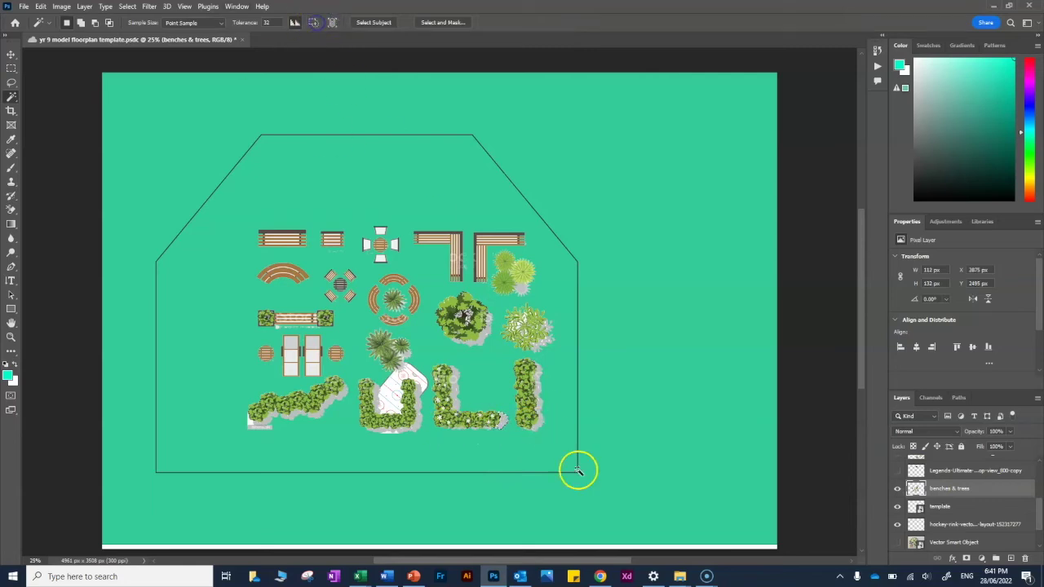
pyautogui.click(538, 423)
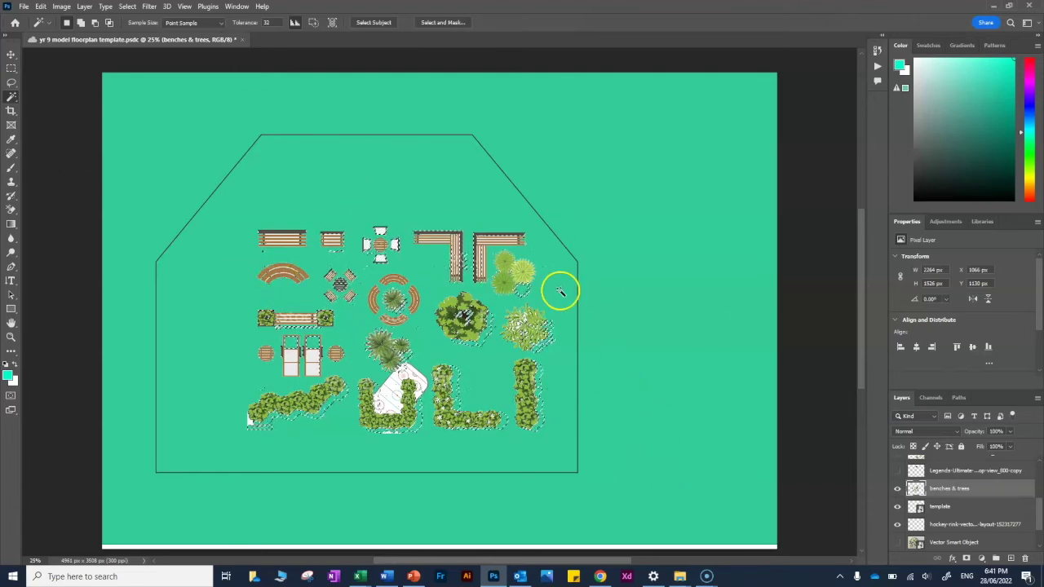
pyautogui.hotkey('ctrl', 'd')
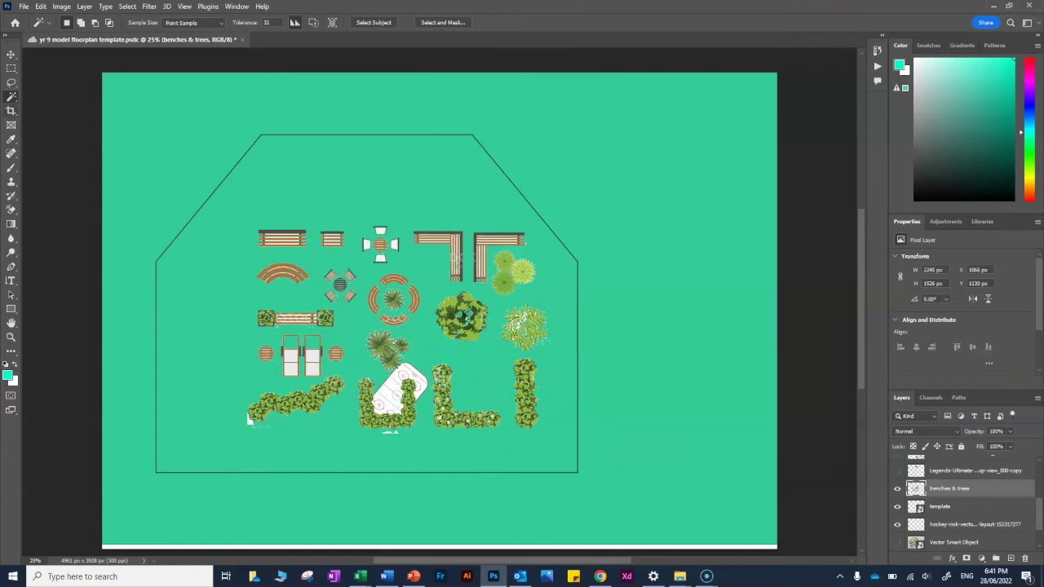
# Copy the upright hedge onto a new layer named hedge, placed right of the outline.
pyautogui.click(10, 69)
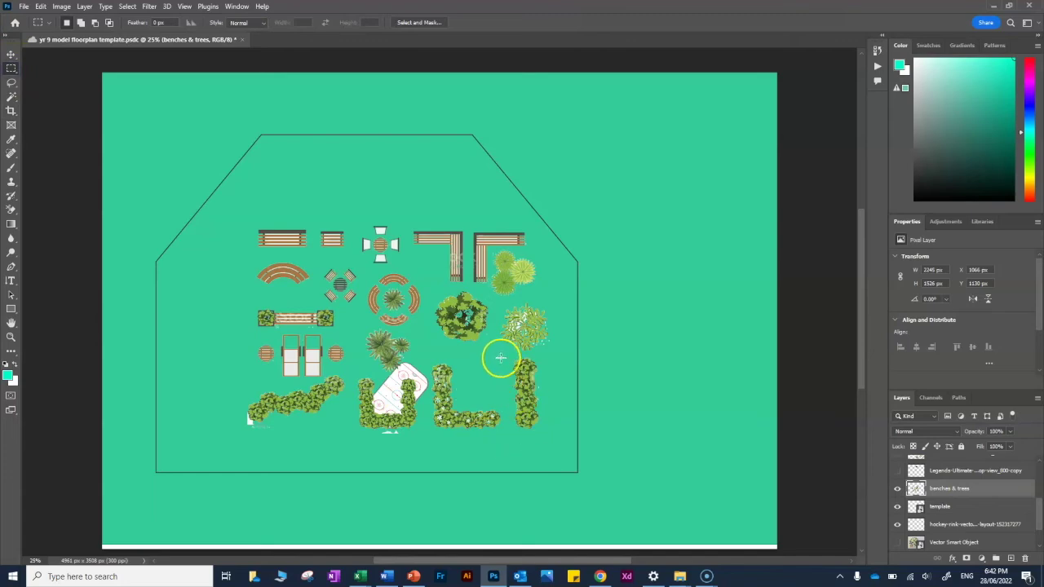
pyautogui.moveTo(502, 354); pyautogui.dragTo(567, 452)
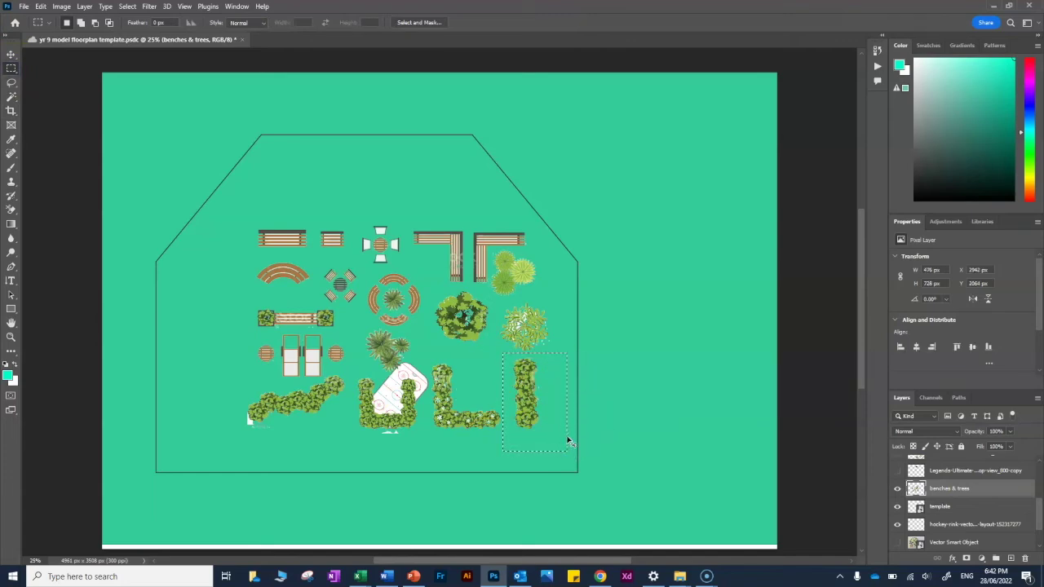
pyautogui.hotkey('ctrl', 'j')
pyautogui.moveTo(531, 396); pyautogui.dragTo(624, 381)
pyautogui.click(11, 54)
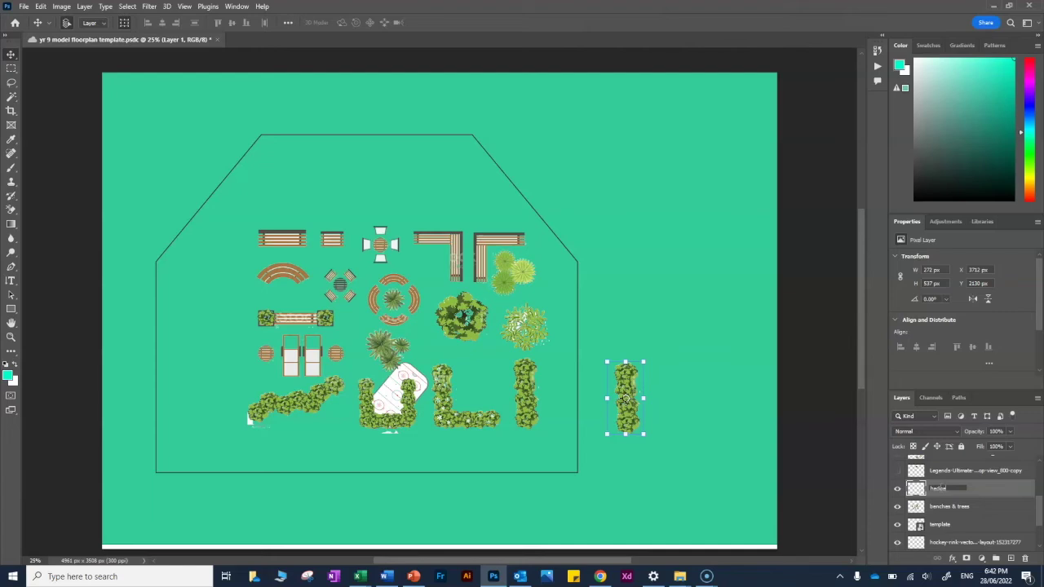
pyautogui.click(907, 526)
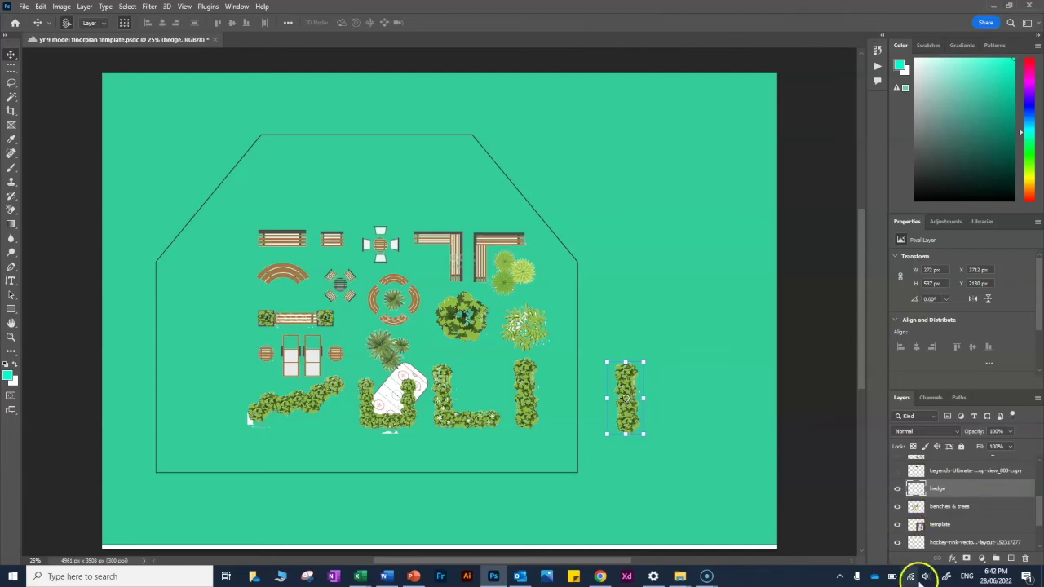
# Hide benches & trees, then rotate the hedge along the outline's upper-right diagonal beside the pond using the floor plan as reference.
pyautogui.click(897, 507)
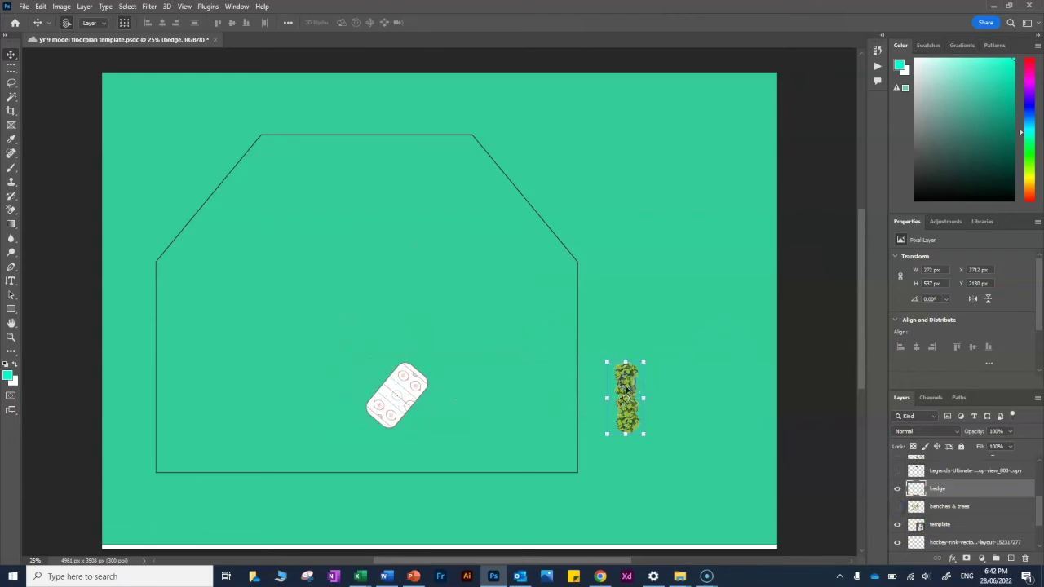
pyautogui.scroll(-2, 938, 510)
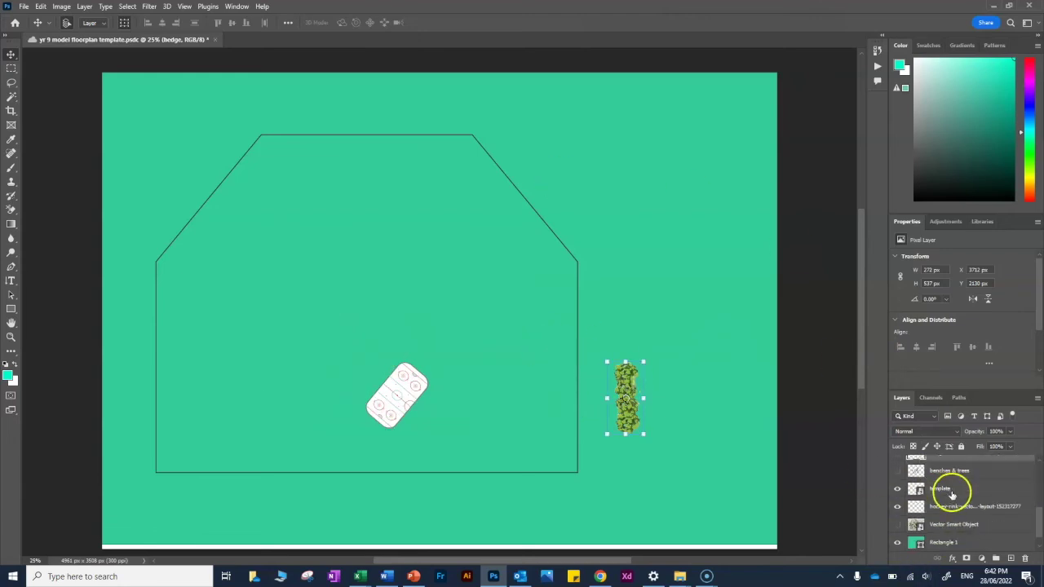
pyautogui.click(897, 525)
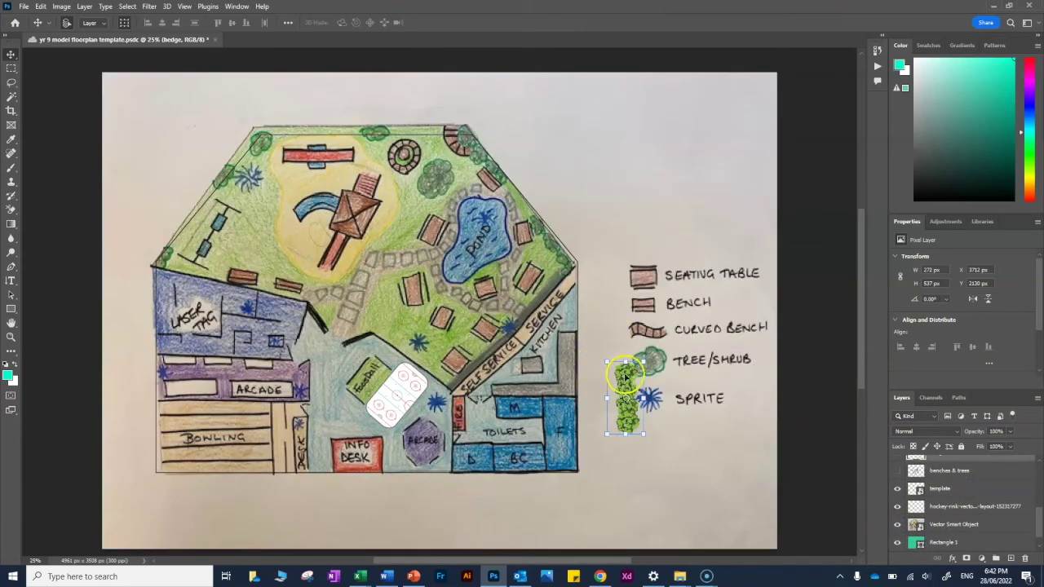
pyautogui.moveTo(640, 377); pyautogui.dragTo(550, 246)
pyautogui.hotkey('ctrl', 't')
pyautogui.click(531, 23)
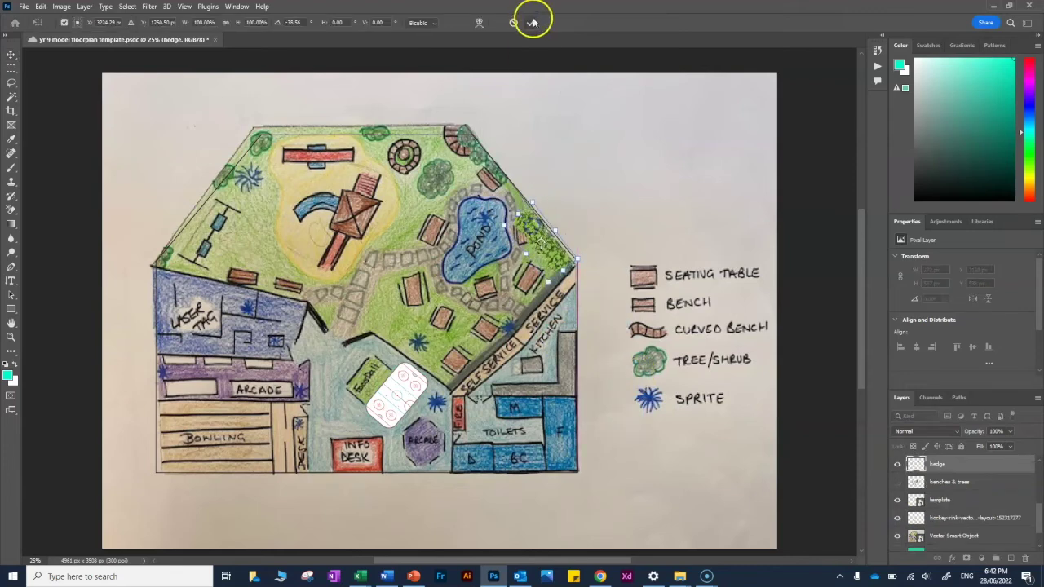
pyautogui.scroll(-2, 946, 522)
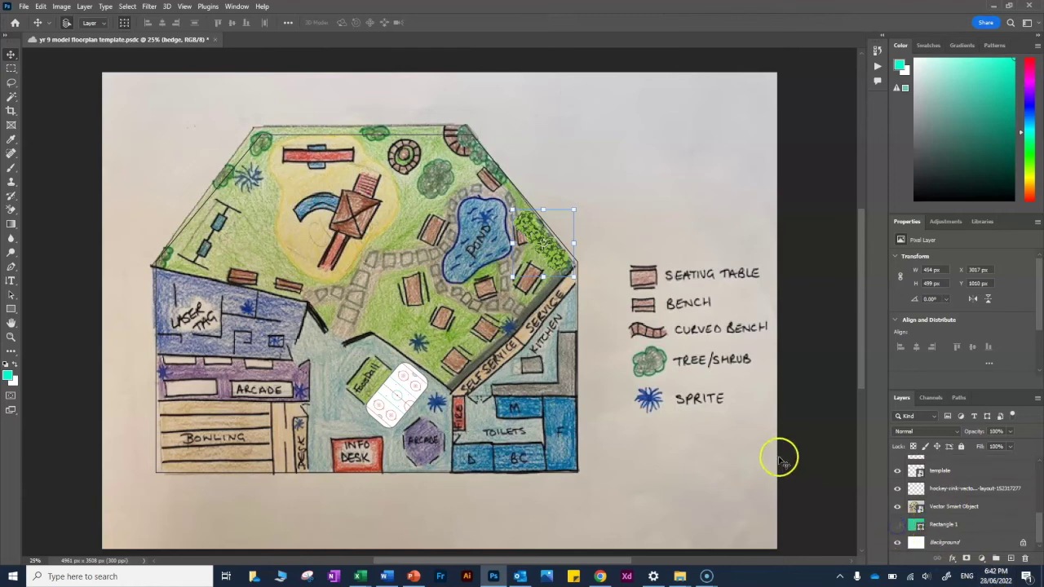
pyautogui.click(894, 522)
pyautogui.click(897, 507)
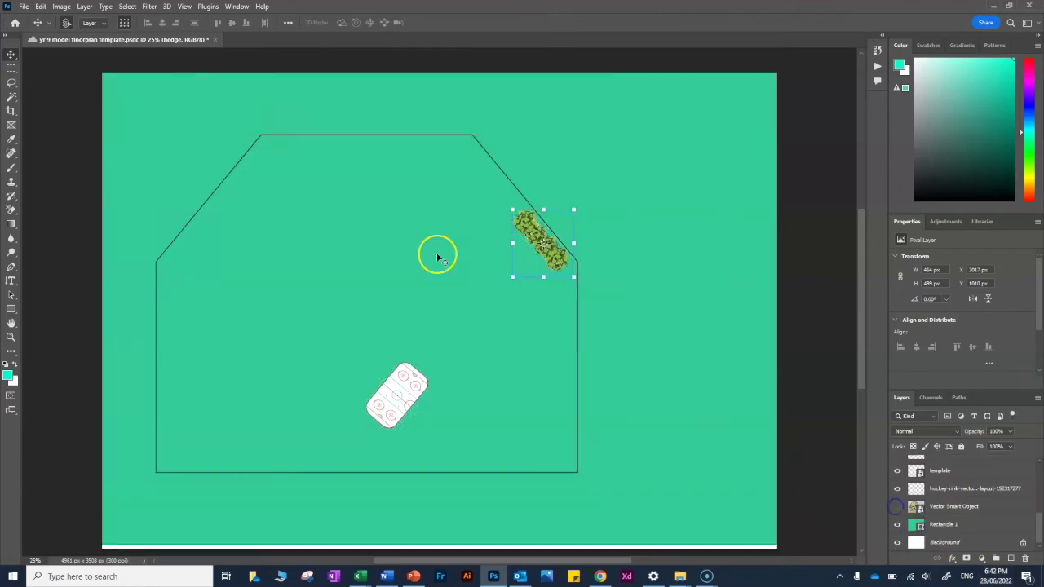
# Hide the outdoor furniture clip art and show the arcade cabinet.
pyautogui.scroll(2, 989, 511)
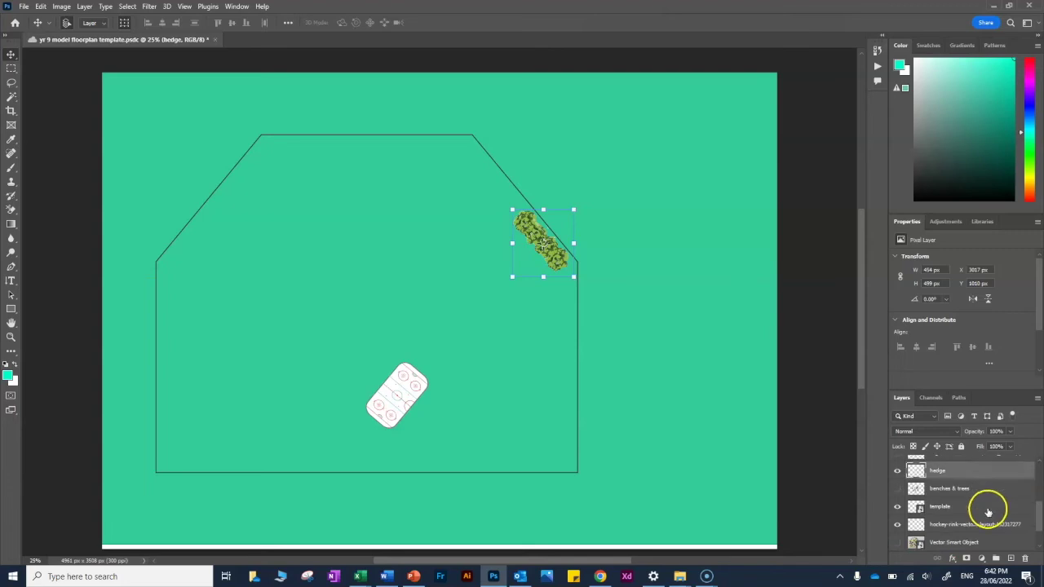
pyautogui.scroll(2, 901, 493)
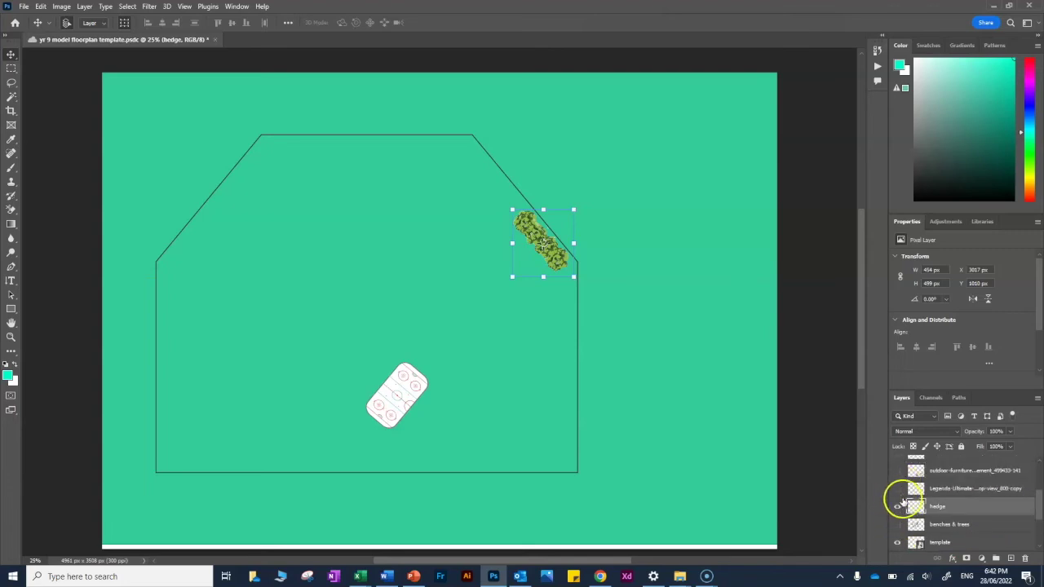
pyautogui.click(896, 470)
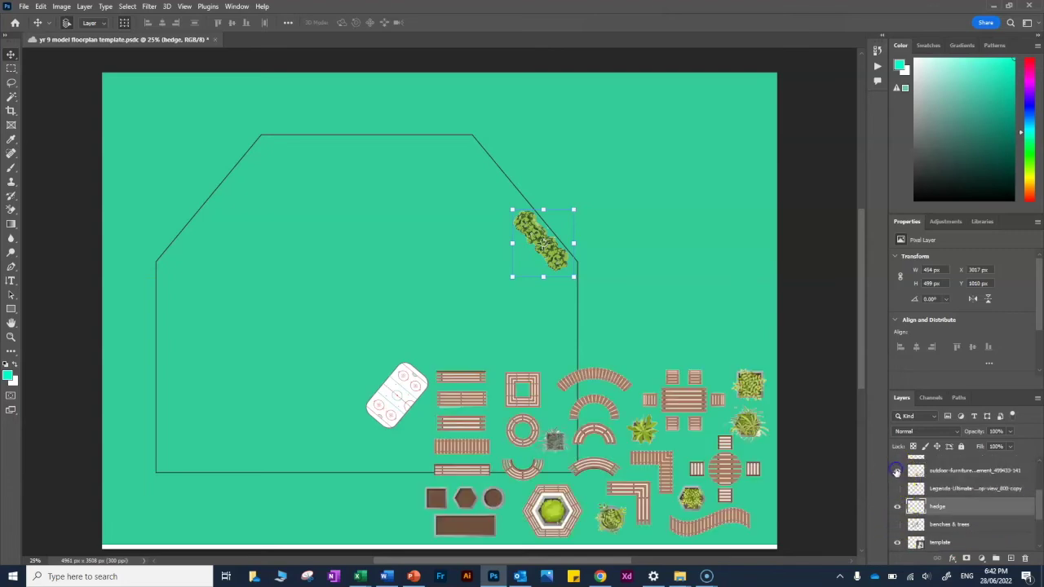
pyautogui.click(896, 470)
pyautogui.click(896, 488)
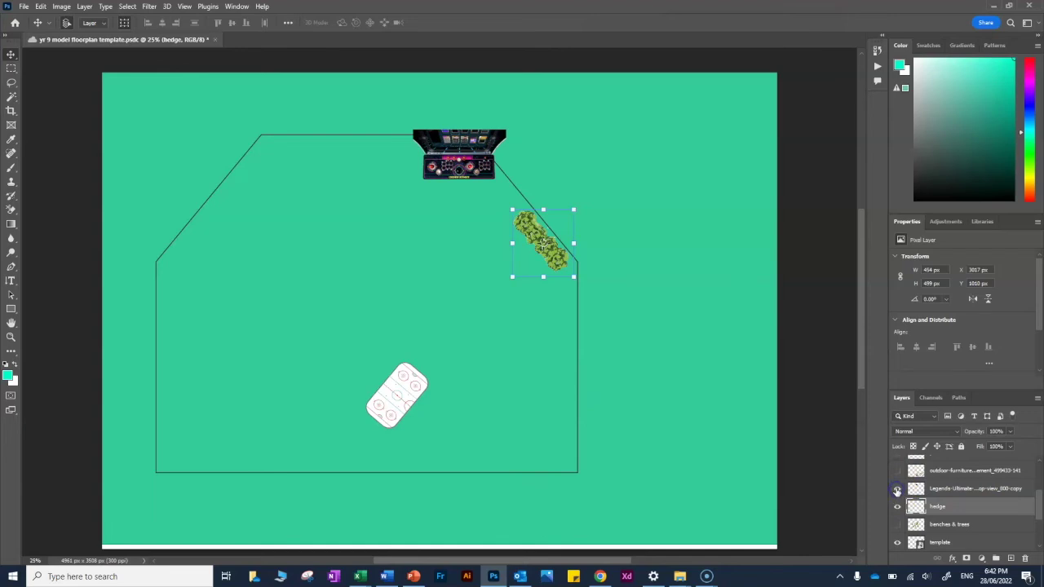
# Show the pond, swing set, table football, bowling lanes and seesaw layers.
pyautogui.scroll(2, 950, 507)
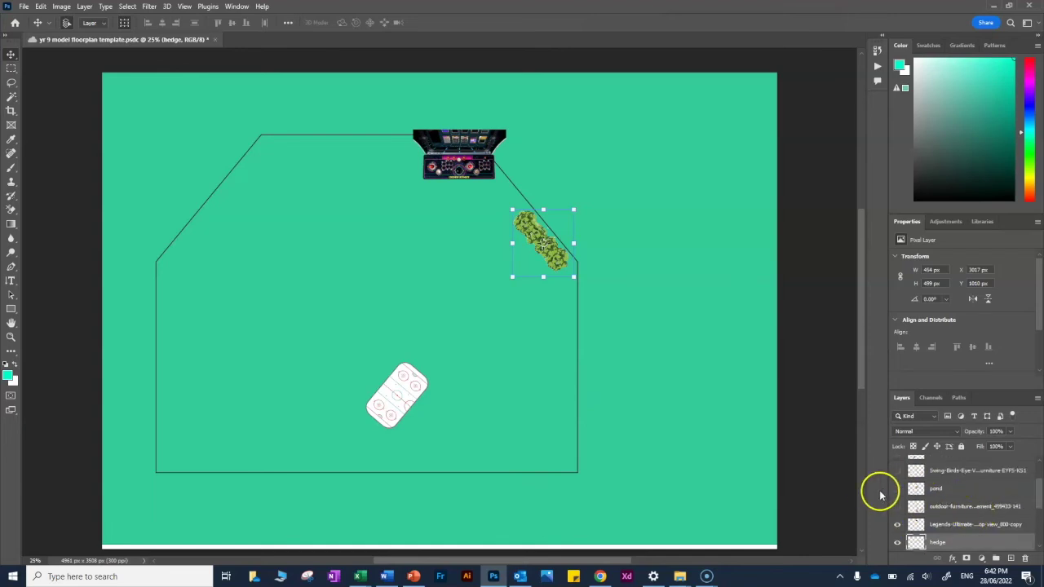
pyautogui.click(896, 488)
pyautogui.scroll(2, 907, 493)
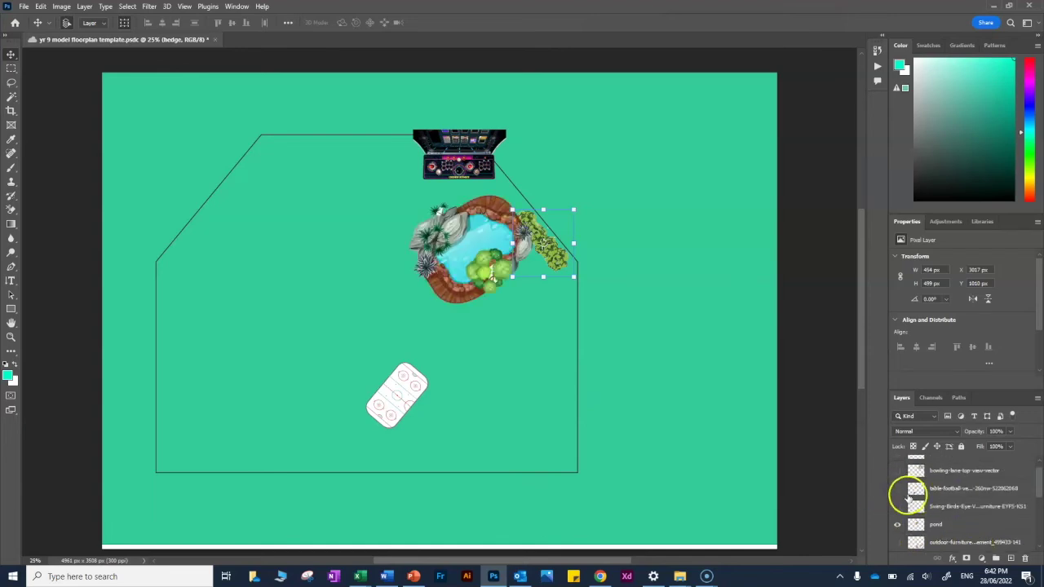
pyautogui.click(897, 507)
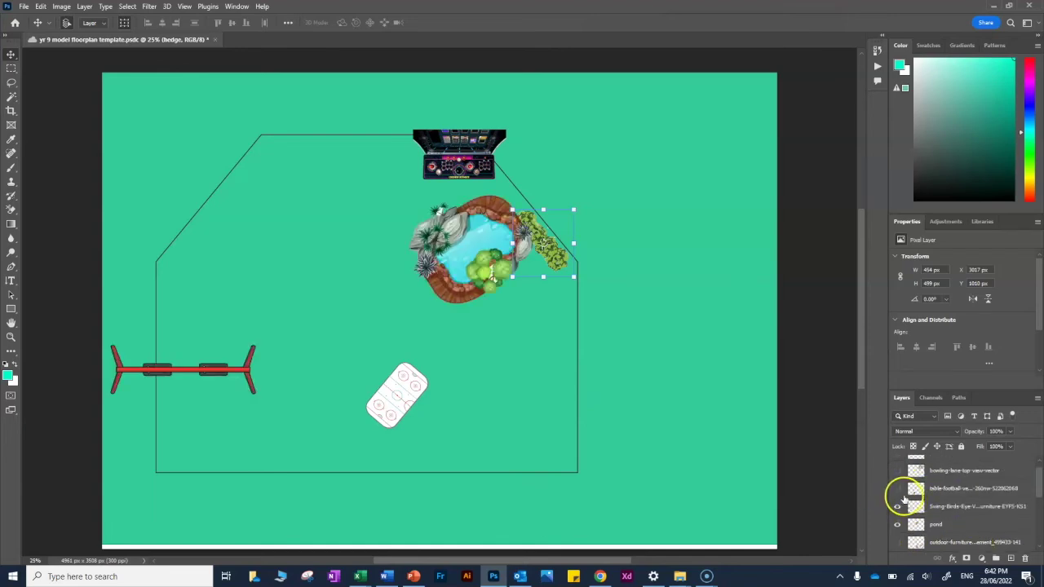
pyautogui.click(896, 489)
pyautogui.scroll(1, 897, 495)
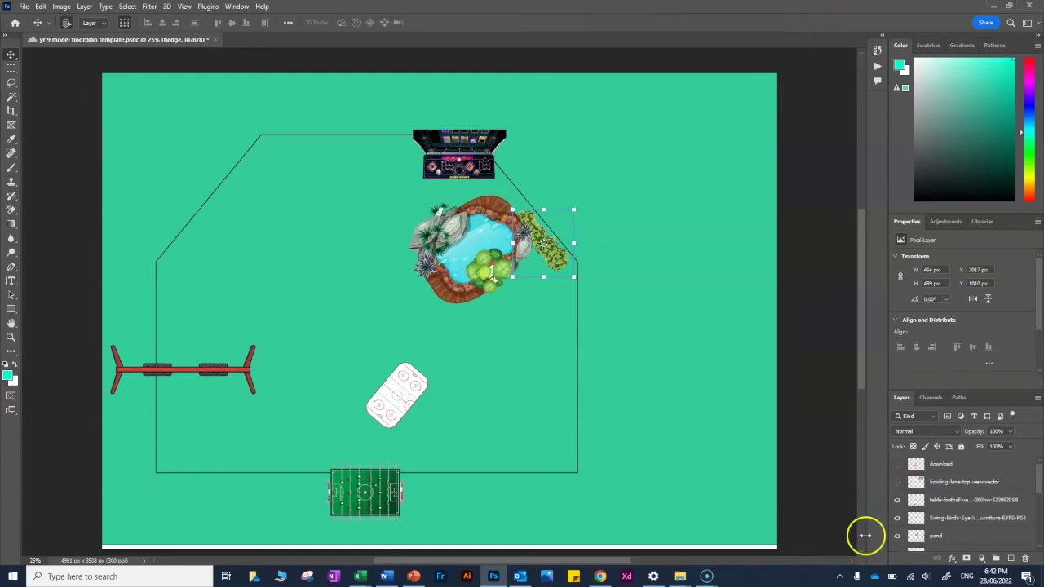
pyautogui.click(897, 482)
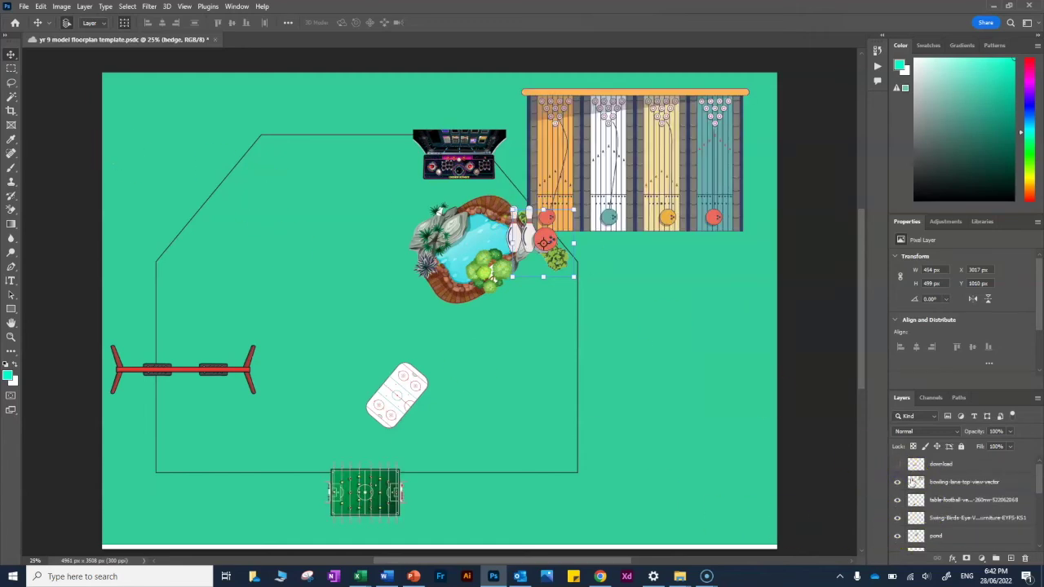
pyautogui.click(897, 464)
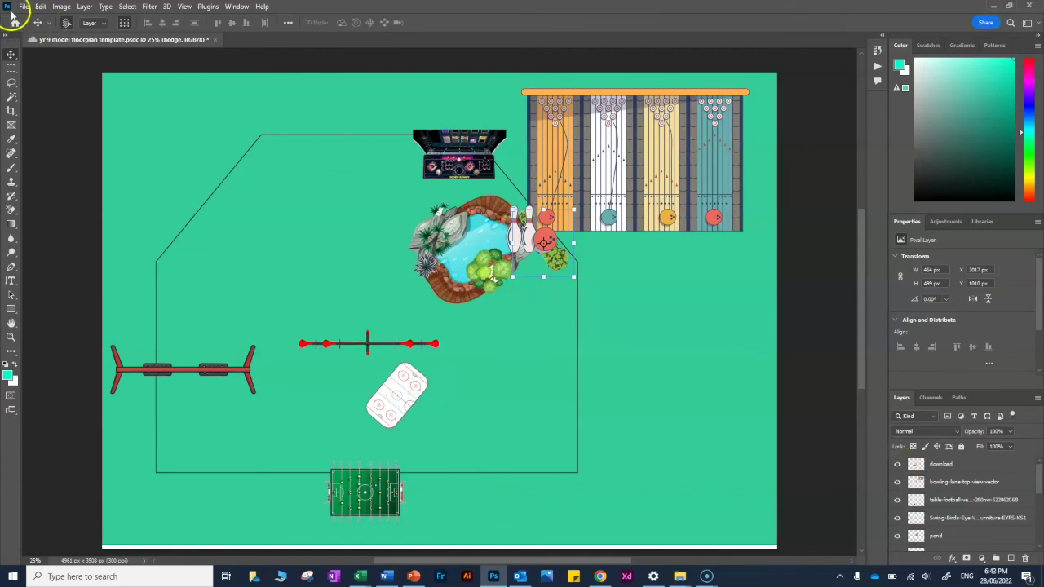
# Move the seesaw toward the upper-left wall and the bowling lanes to the lower-right corner.
pyautogui.click(960, 464)
pyautogui.moveTo(408, 343); pyautogui.dragTo(301, 257)
pyautogui.moveTo(658, 171); pyautogui.dragTo(699, 403)
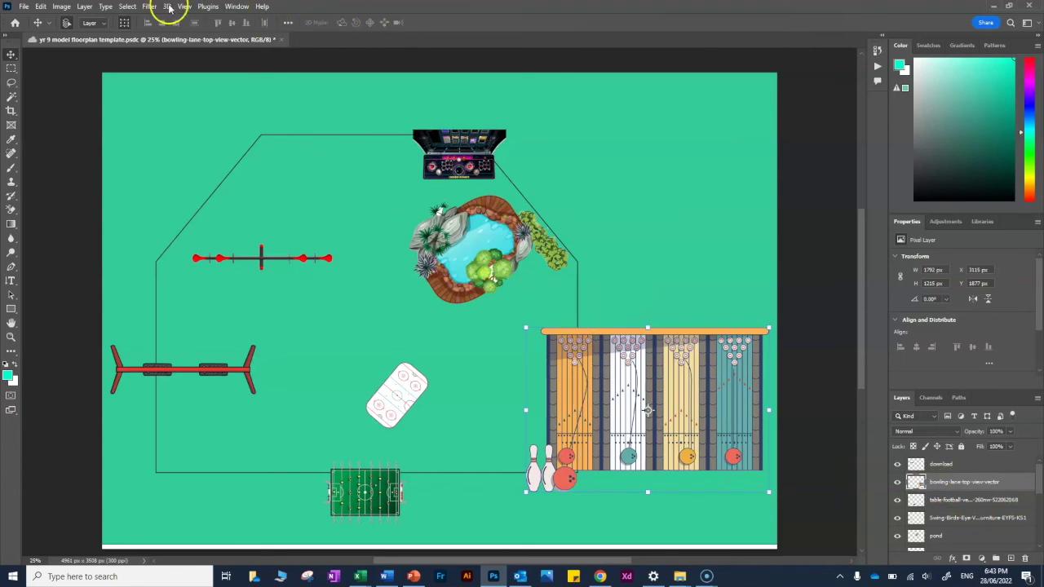
pyautogui.click(41, 6)
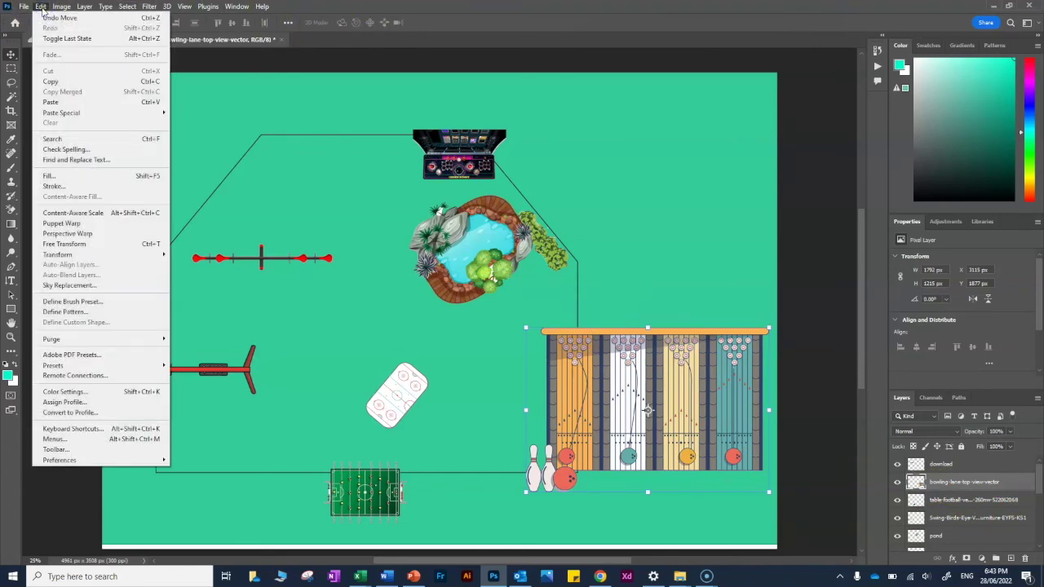
pyautogui.click(298, 156)
pyautogui.click(261, 258)
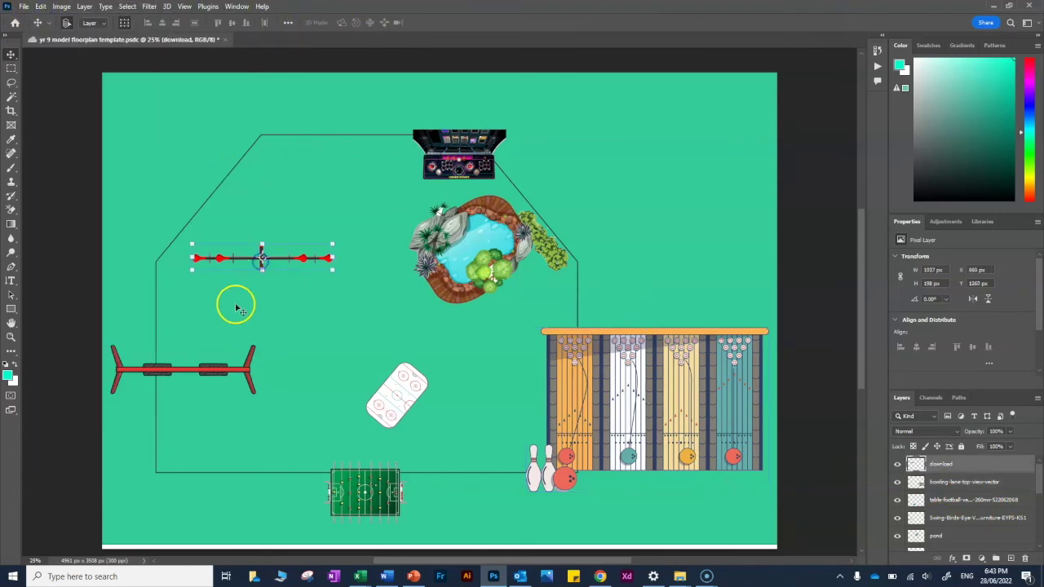
pyautogui.keyDown('shift'); pyautogui.click(210, 375); pyautogui.keyUp('shift')
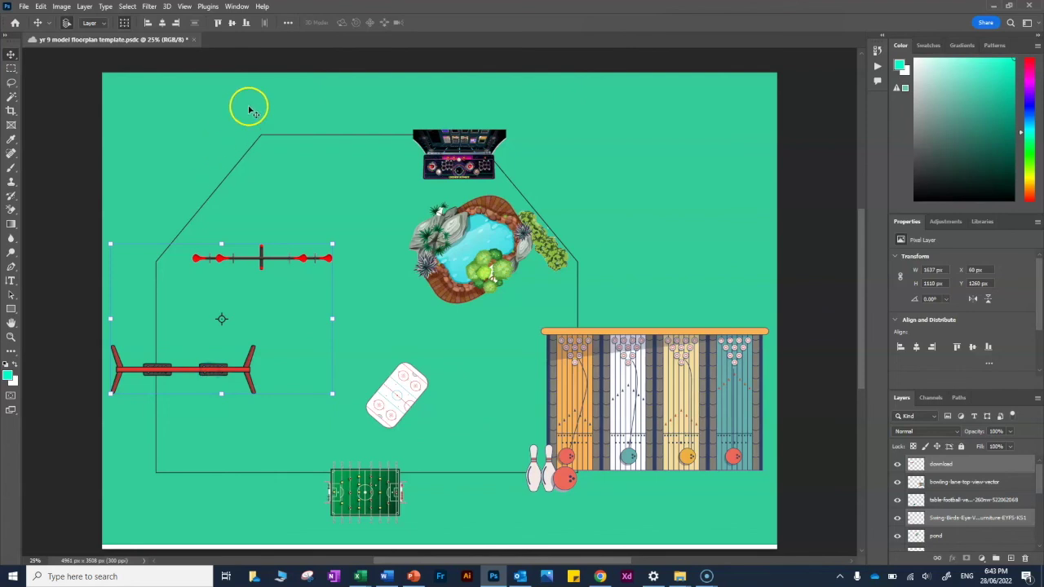
pyautogui.hotkey('ctrl', 'g')
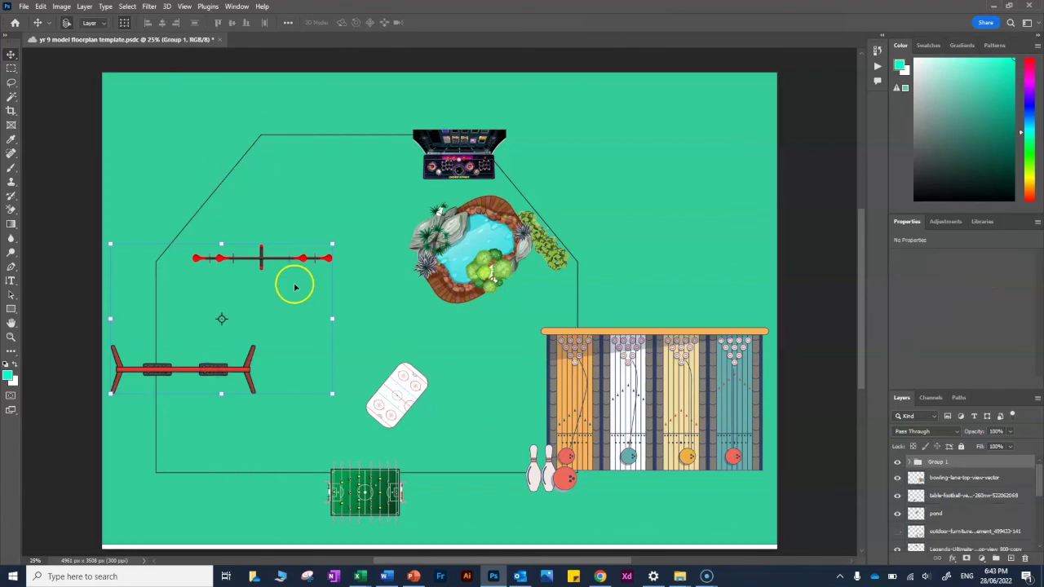
pyautogui.moveTo(298, 256)
pyautogui.mouseDown()
pyautogui.moveTo(389, 242)
pyautogui.moveTo(305, 250)
pyautogui.mouseUp()
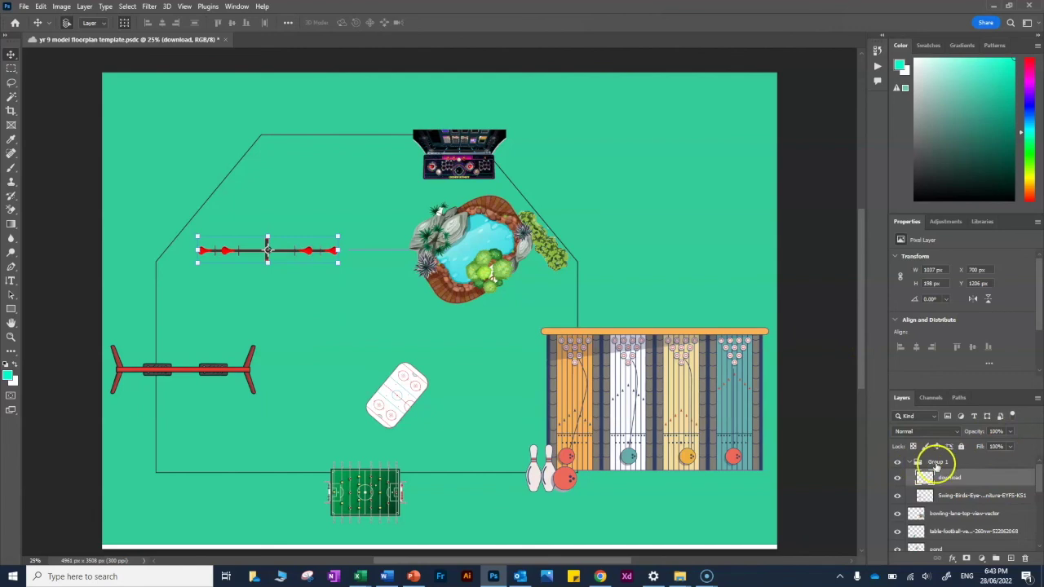
pyautogui.hotkey('ctrl', 'z')
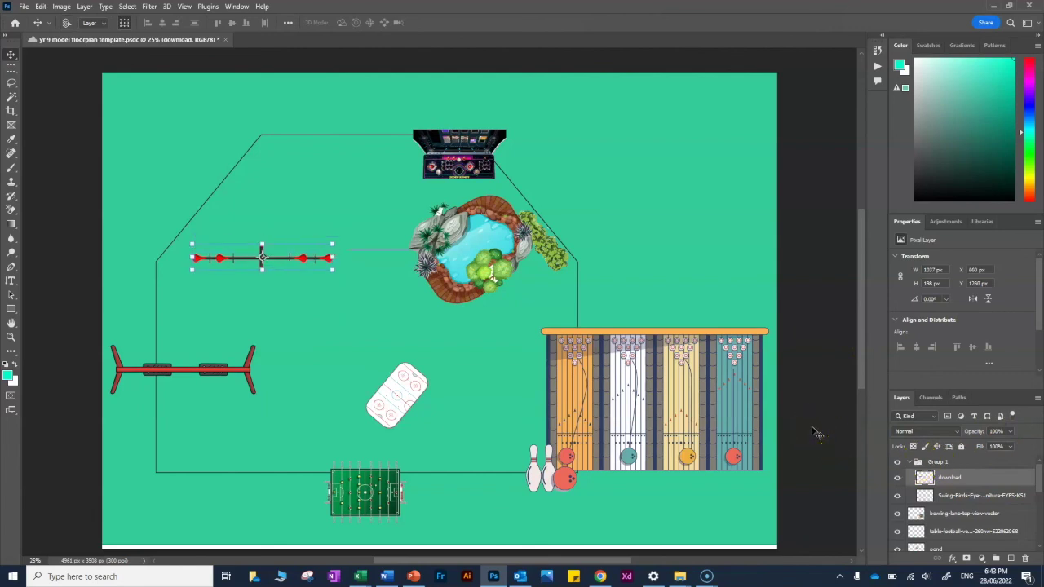
pyautogui.hotkey('ctrl', 'z')
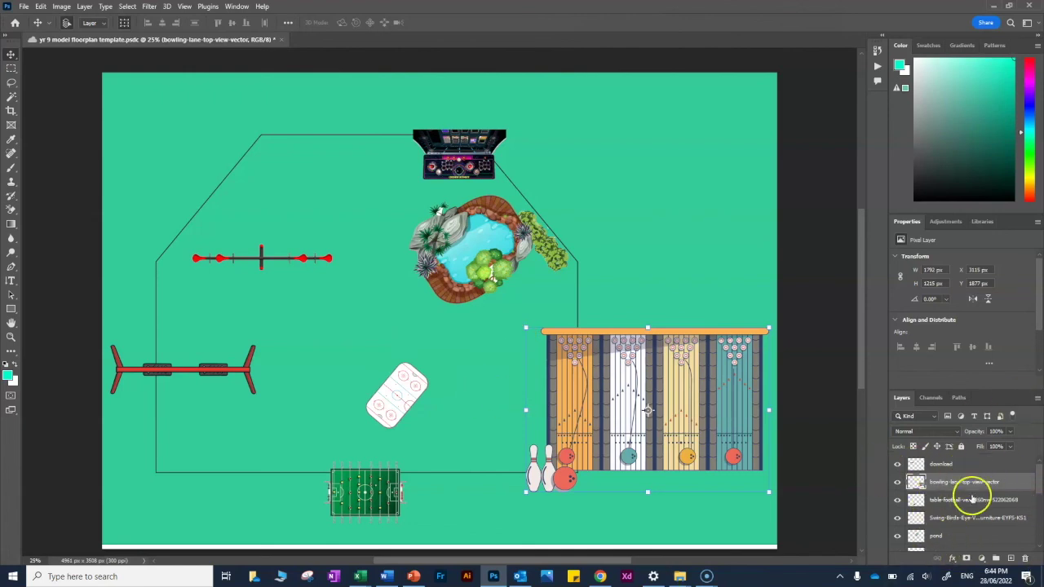
pyautogui.scroll(-5, 966, 505)
pyautogui.scroll(5, 970, 523)
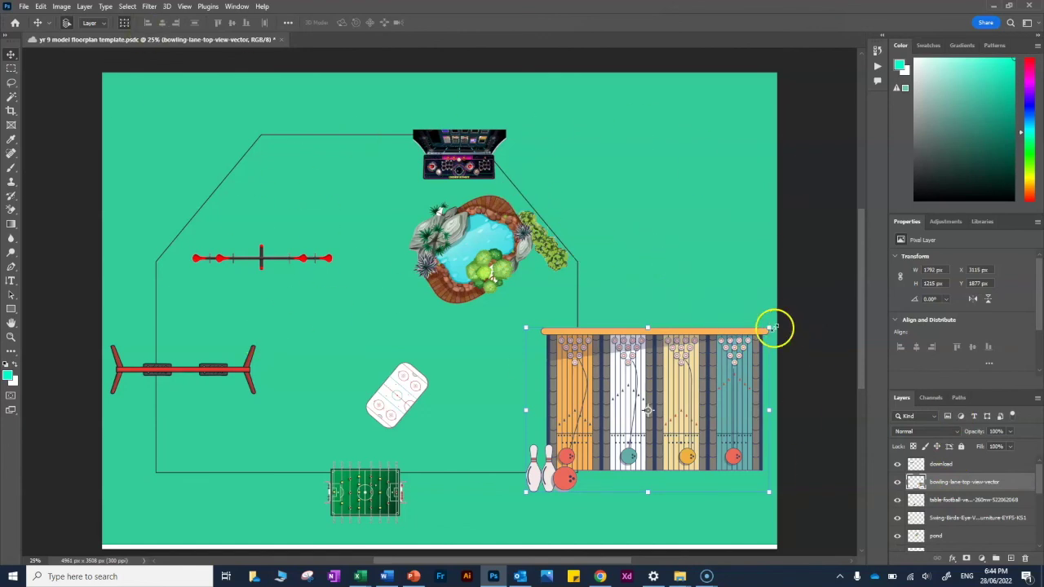
pyautogui.click(25, 7)
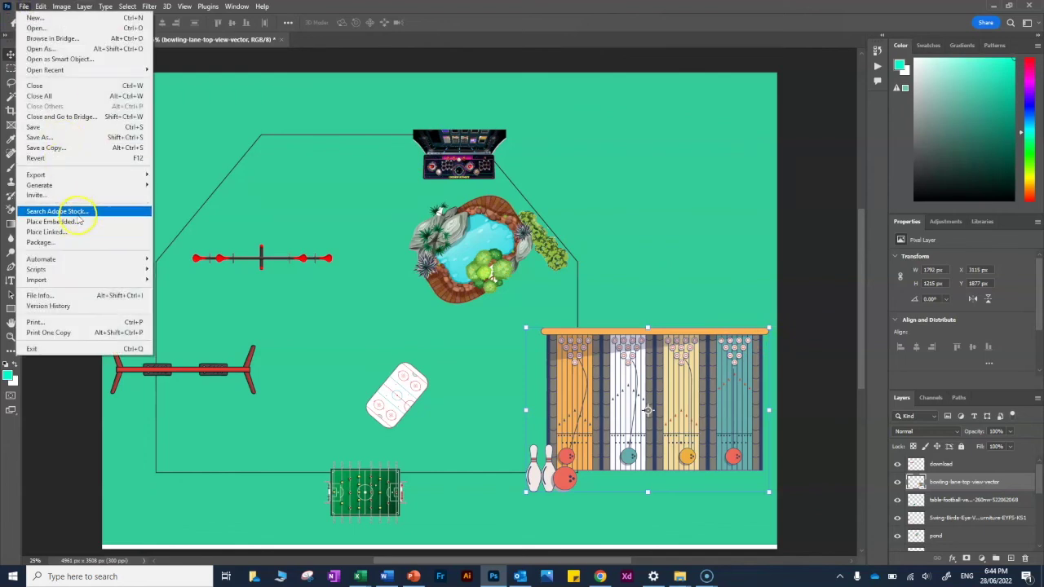
pyautogui.moveTo(98, 175)
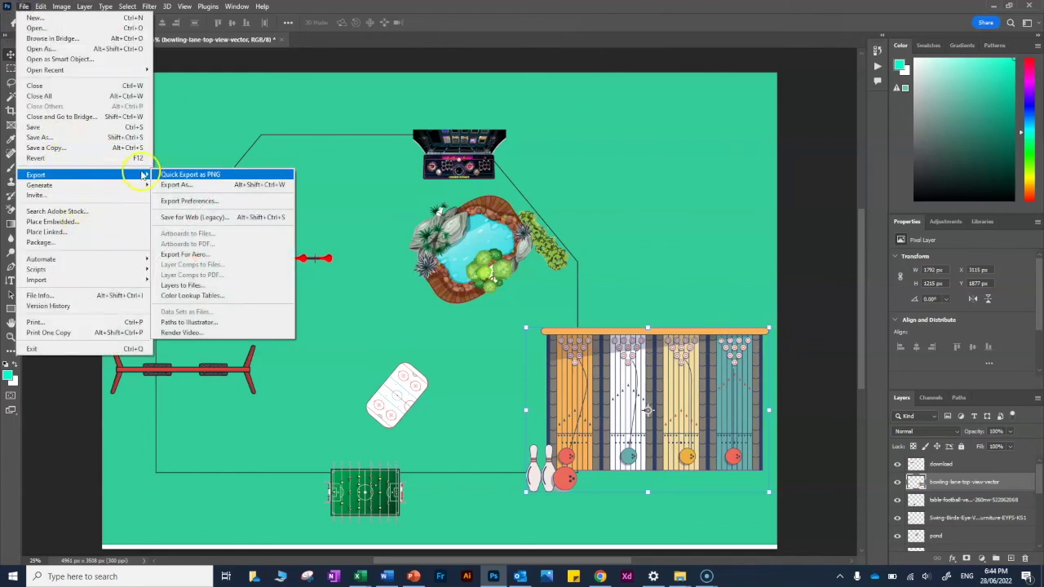
pyautogui.click(209, 187)
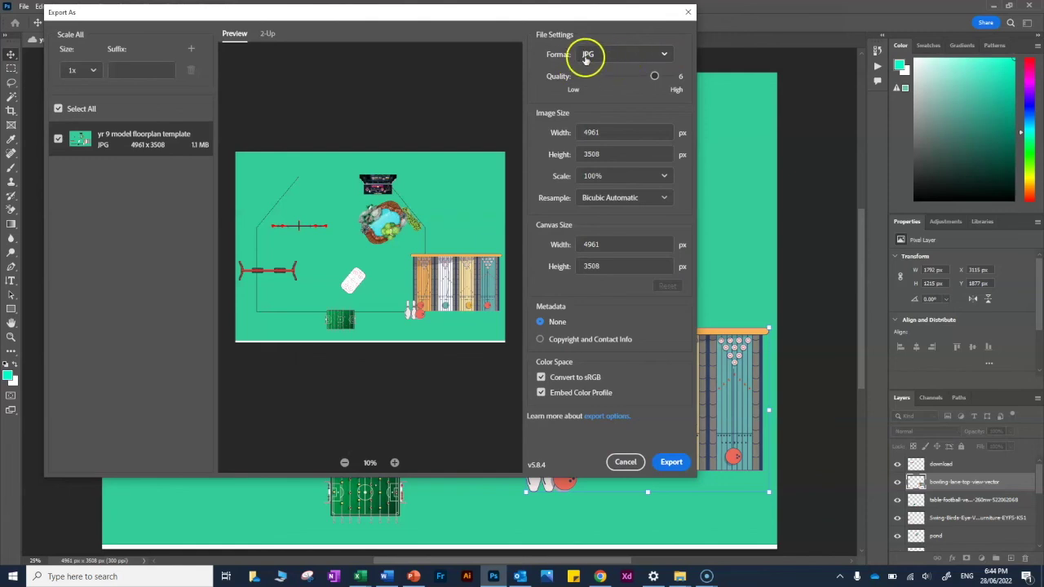
pyautogui.click(664, 55)
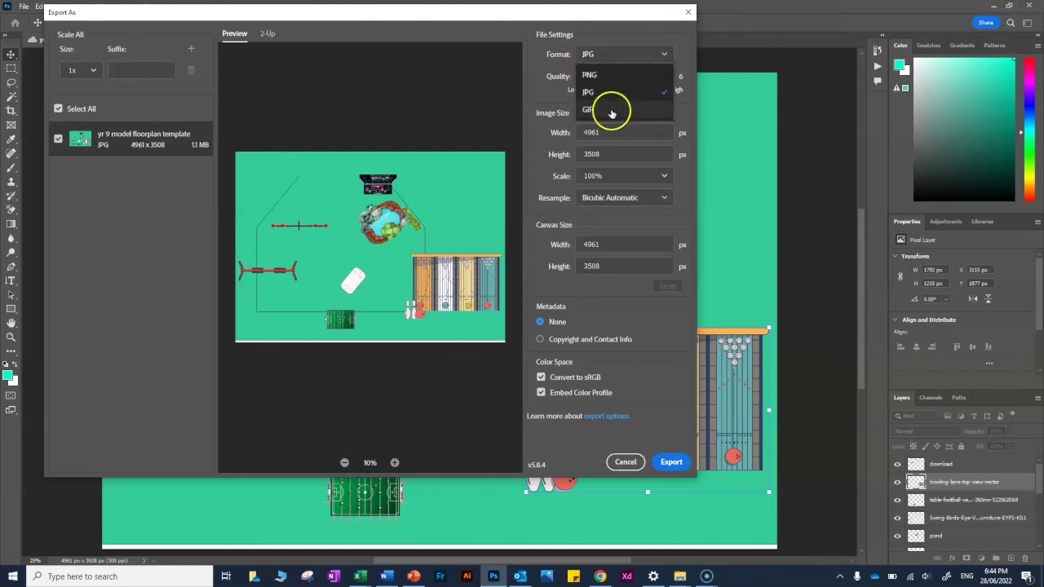
pyautogui.click(625, 461)
pyautogui.click(626, 461)
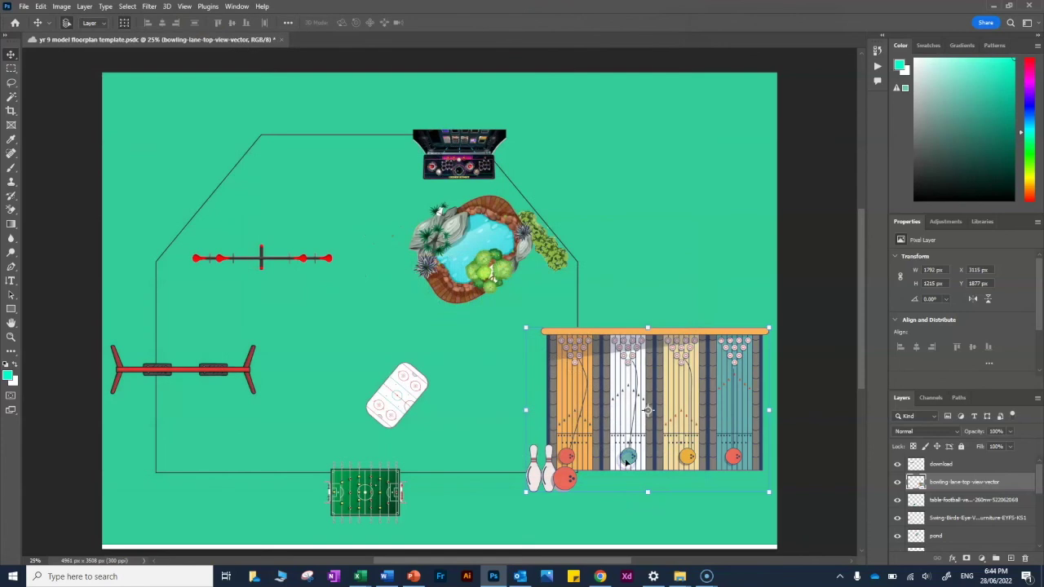
pyautogui.click(24, 6)
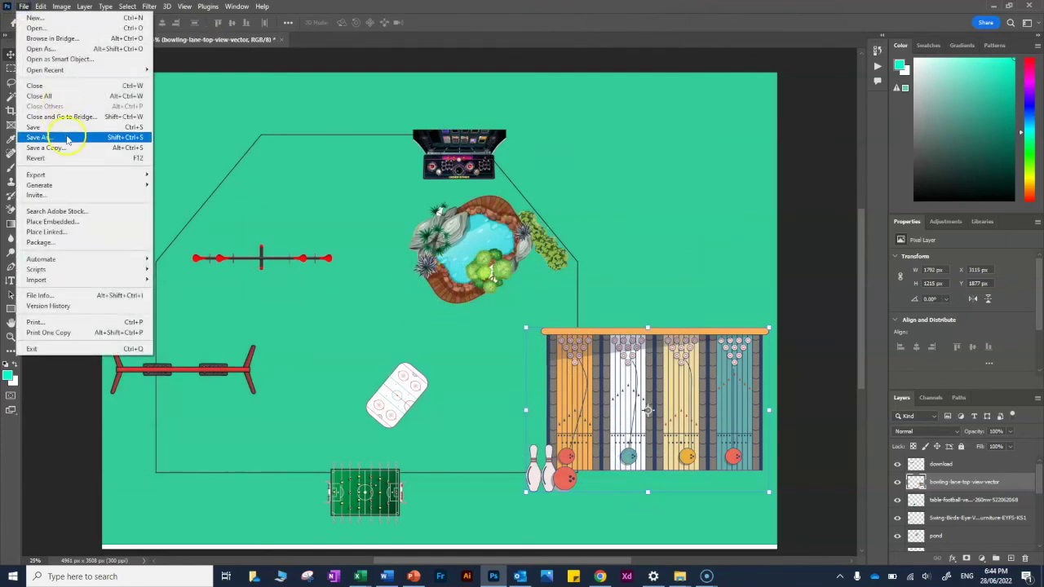
pyautogui.click(575, 98)
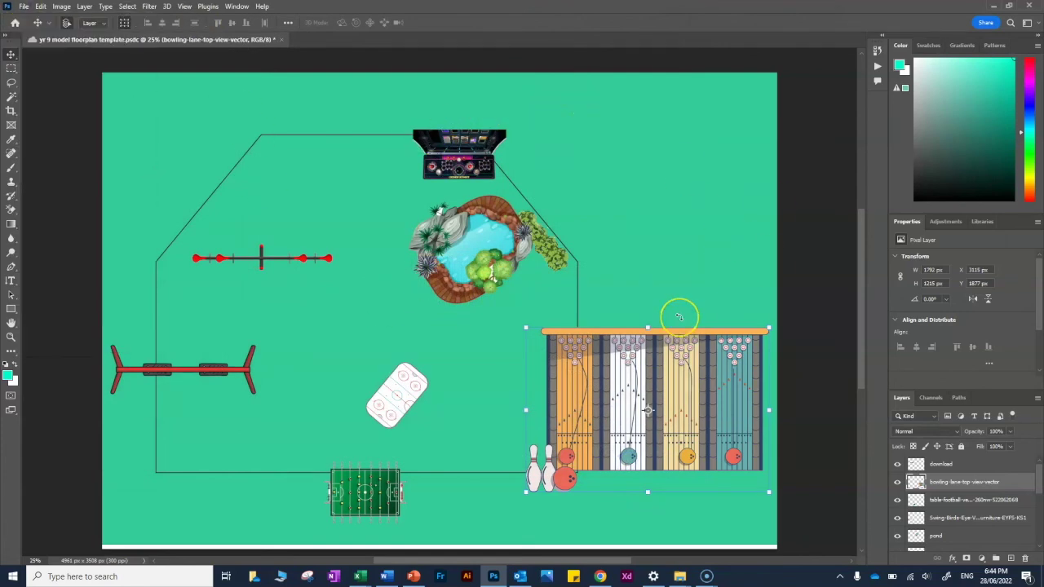